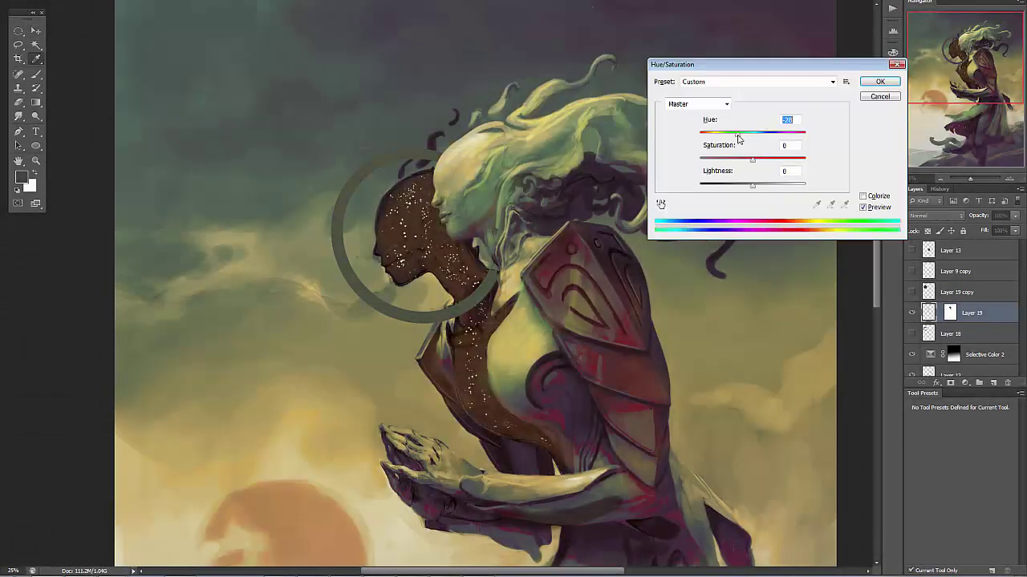
- Apply the warmer hue shift to the halo, then sample a tan from the painting
key(Return)
key(b)
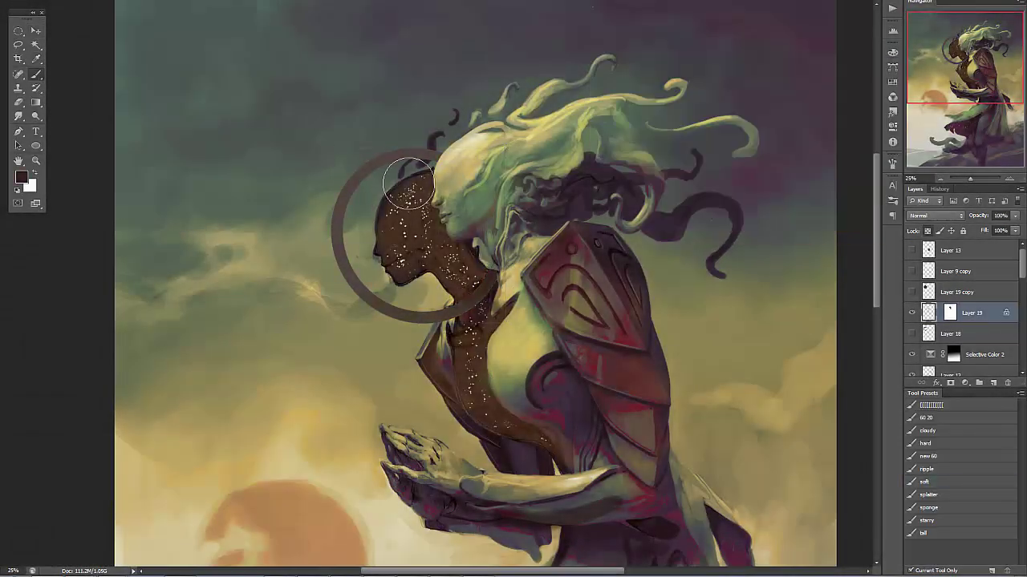
alt+click(480, 299)
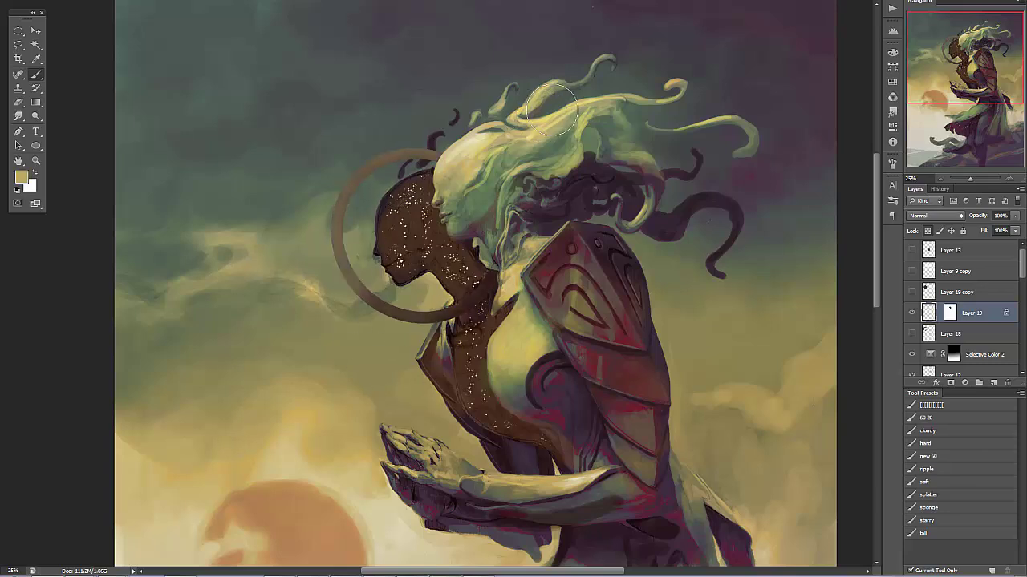
scroll(551, 109, down, 5)
- Draw a circular selection around the moon and add a new layer above Selective Color 2
key(m)
drag(183, 332, 376, 525)
click(952, 313)
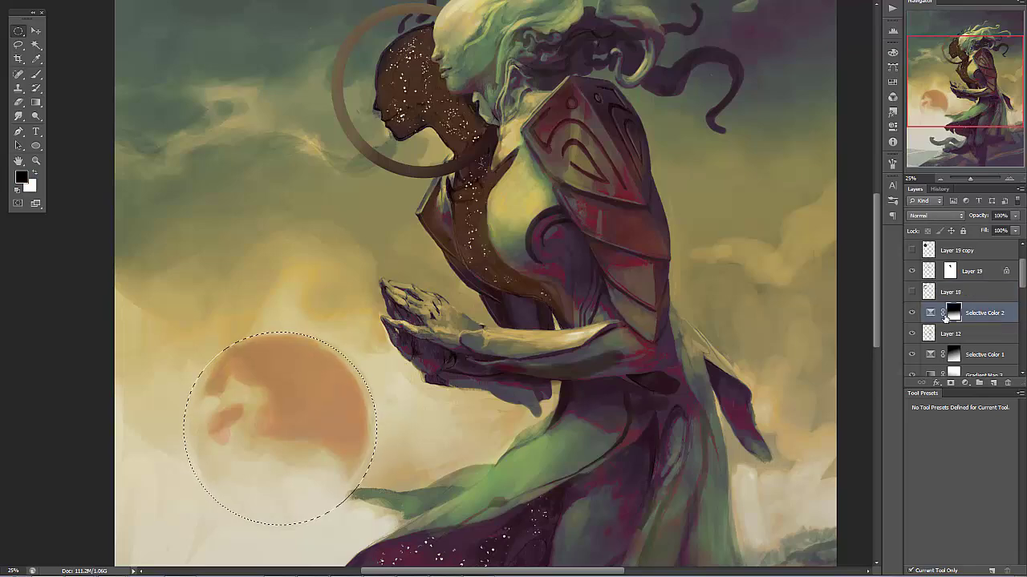
key(ctrl+shift+alt+n)
key(b)
- Paint pale cream over the moon's lower half with a smaller brush, then deselect
scroll(280, 360, up, 2)
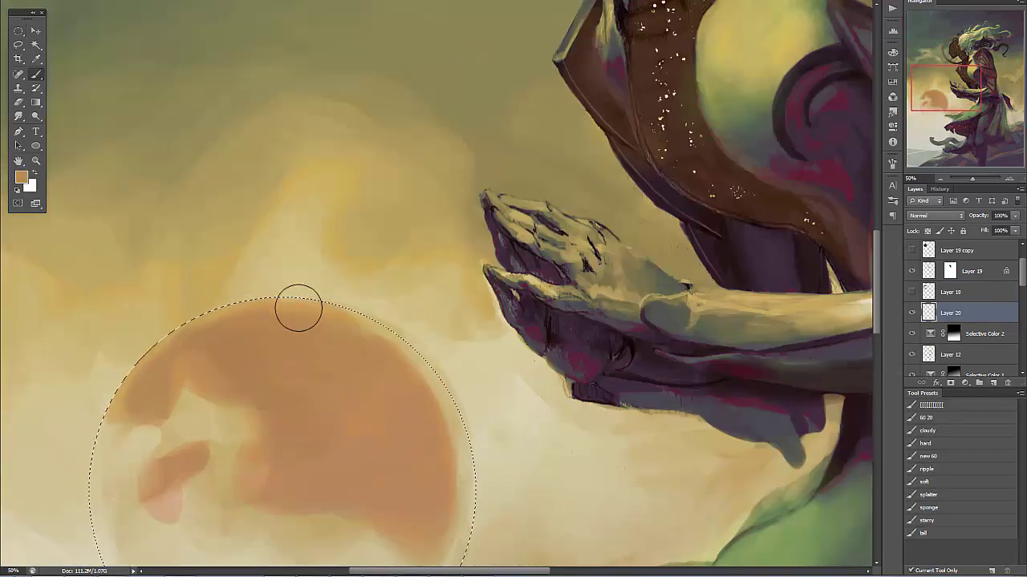
scroll(299, 310, down, 4)
mouse_move(412, 298)
mouse_down()
mouse_move(419, 390)
mouse_move(211, 362)
mouse_move(219, 299)
mouse_move(124, 200)
mouse_move(201, 174)
mouse_up()
key(bracketleft)
key(bracketleft)
key(bracketleft)
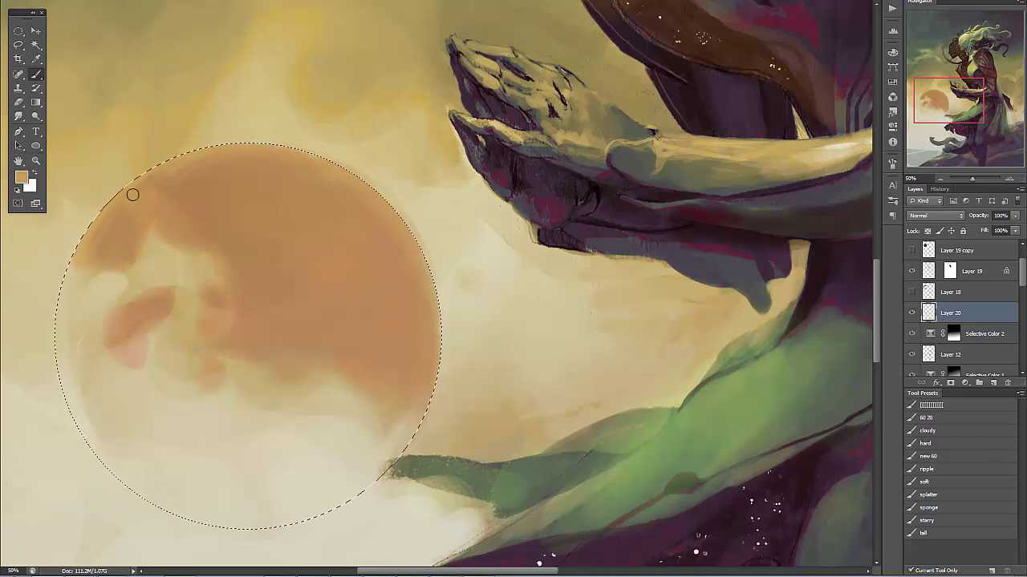
alt+click(139, 257)
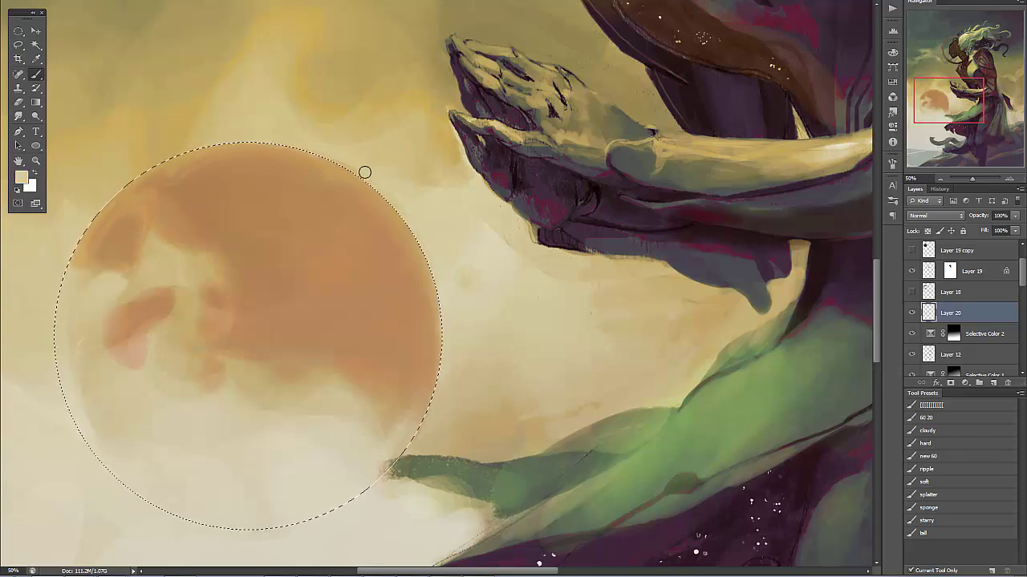
alt+click(165, 160)
drag(106, 421, 220, 371)
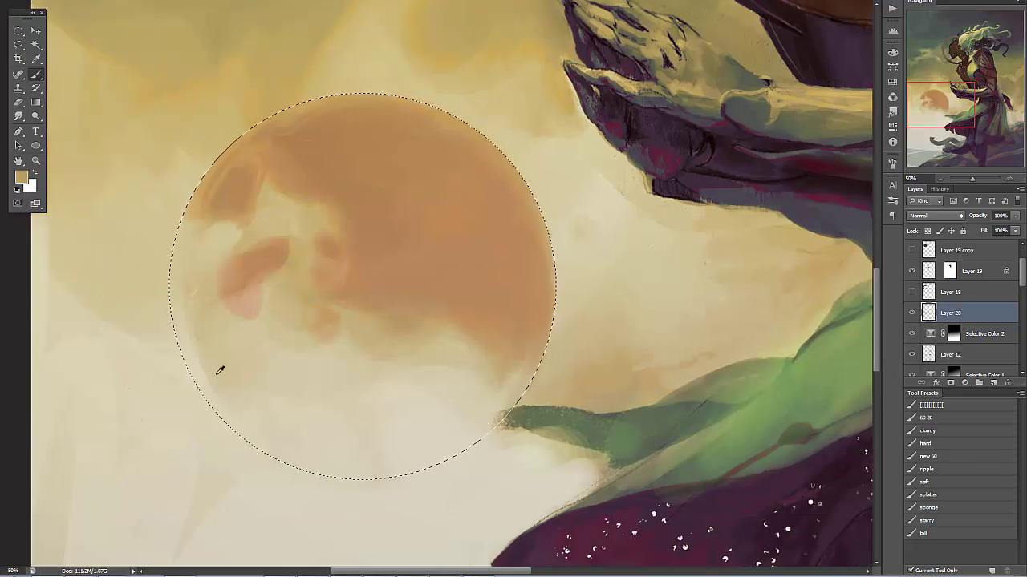
alt+click(220, 370)
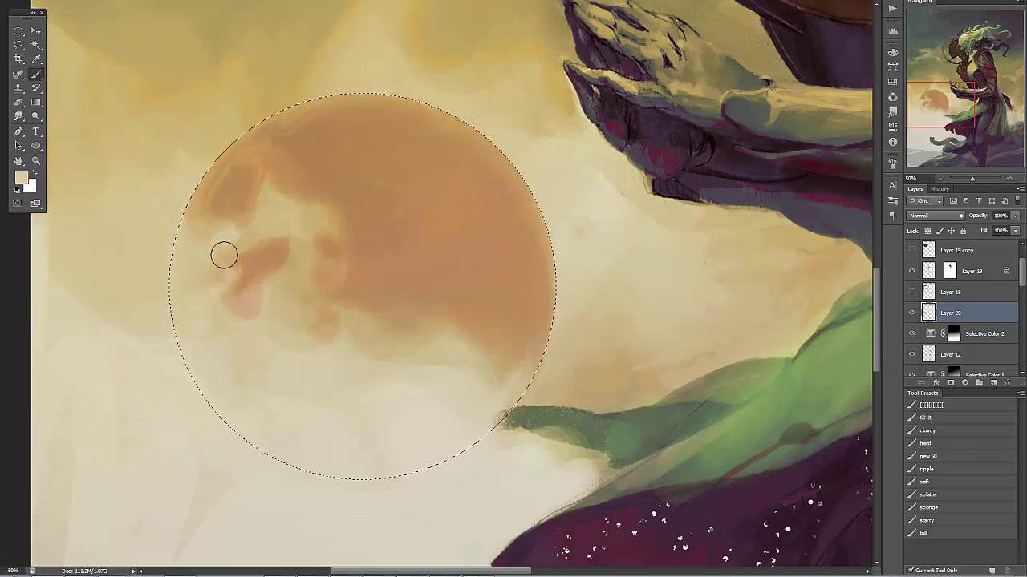
key(ctrl+d)
alt+click(201, 320)
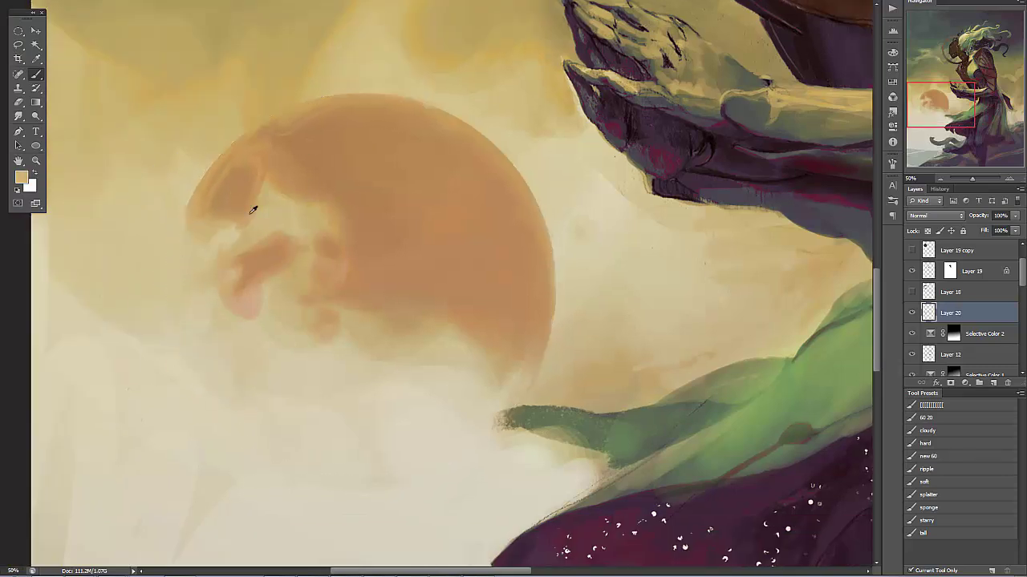
- Paint a curved tan stroke on the moon's upper left and lighter strokes on its lower left
drag(269, 200, 300, 185)
alt+click(253, 169)
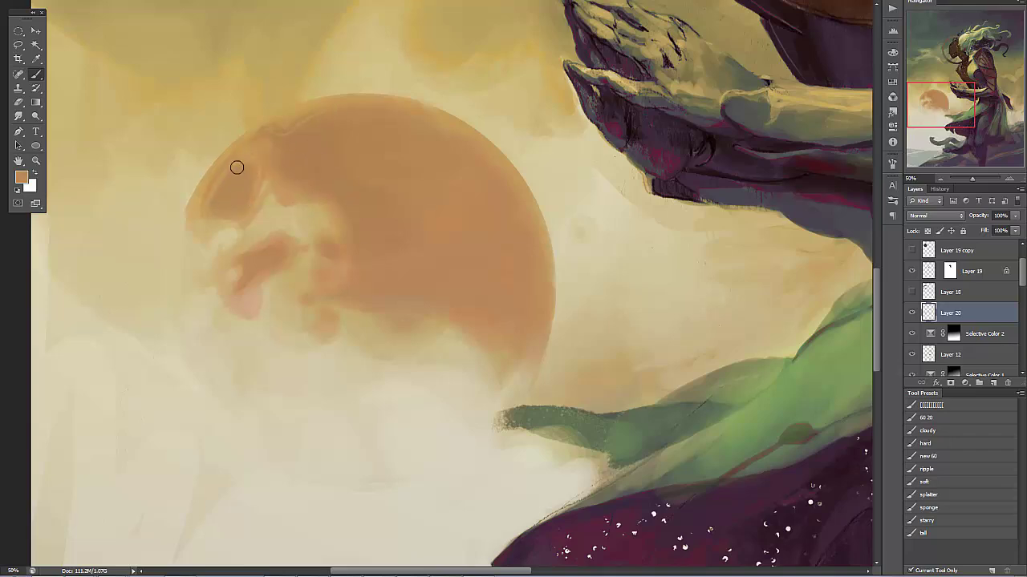
mouse_move(281, 137)
mouse_down()
mouse_move(347, 199)
mouse_move(486, 178)
mouse_up()
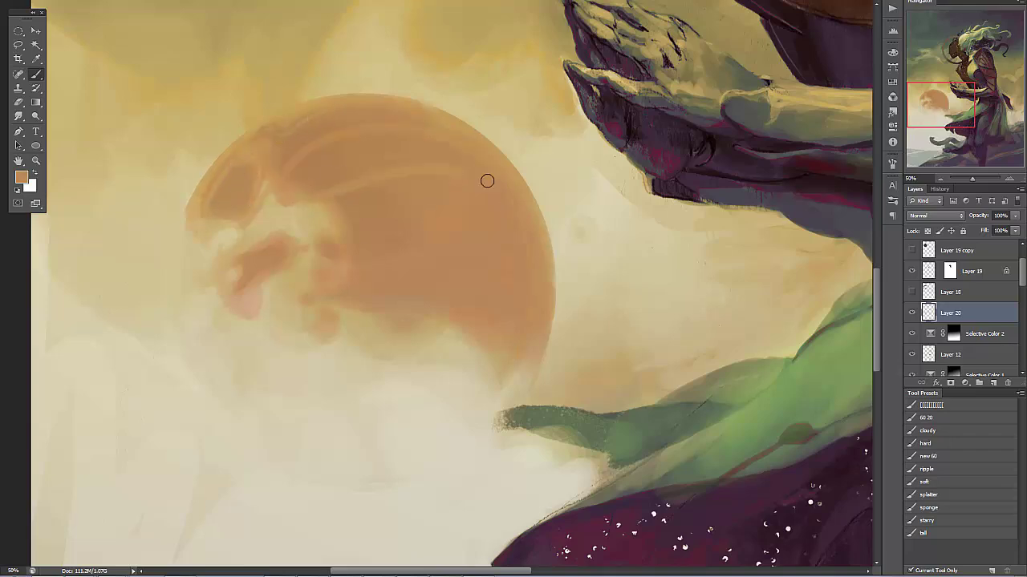
alt+click(378, 319)
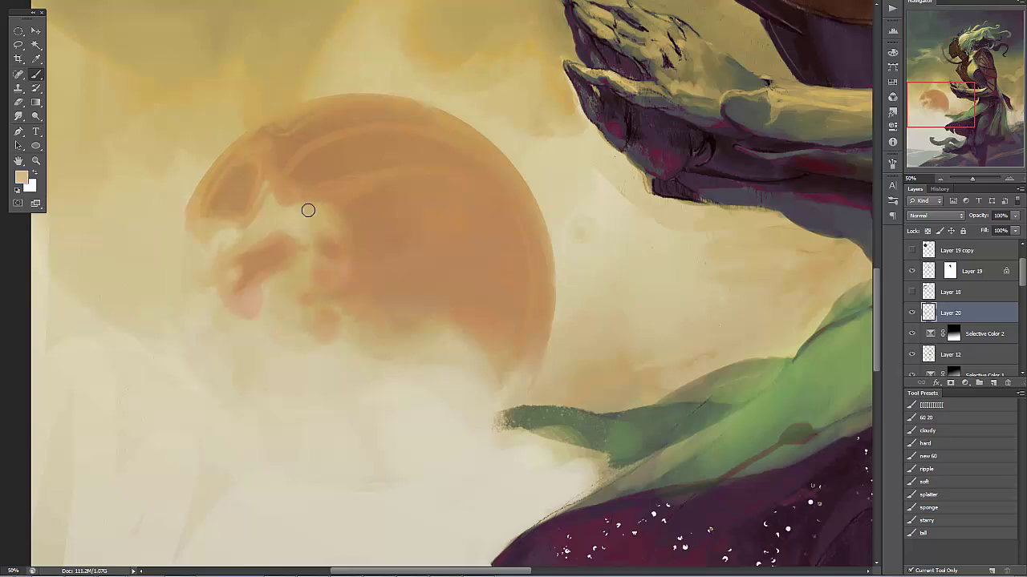
alt+click(447, 332)
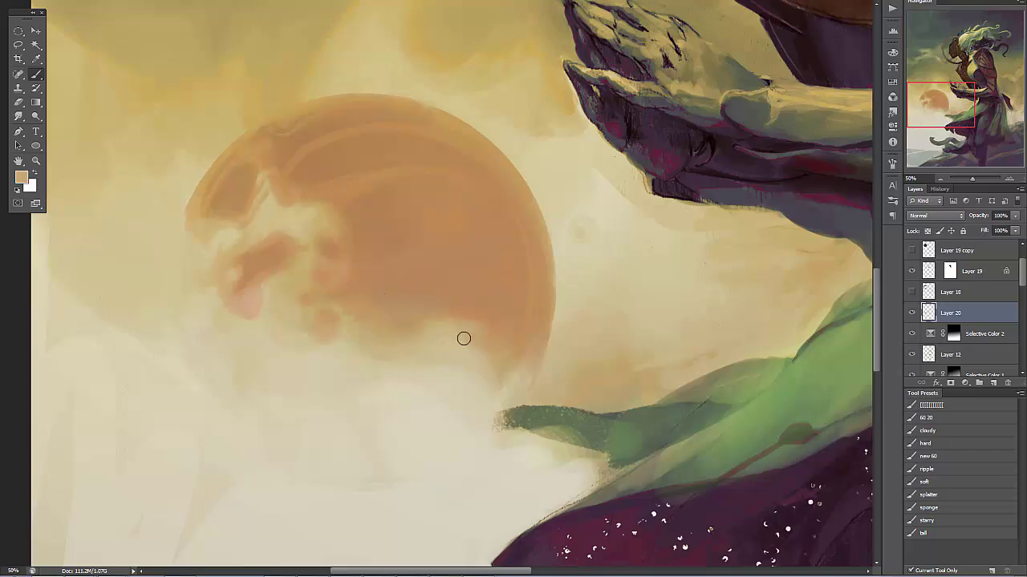
alt+click(254, 288)
drag(254, 287, 201, 314)
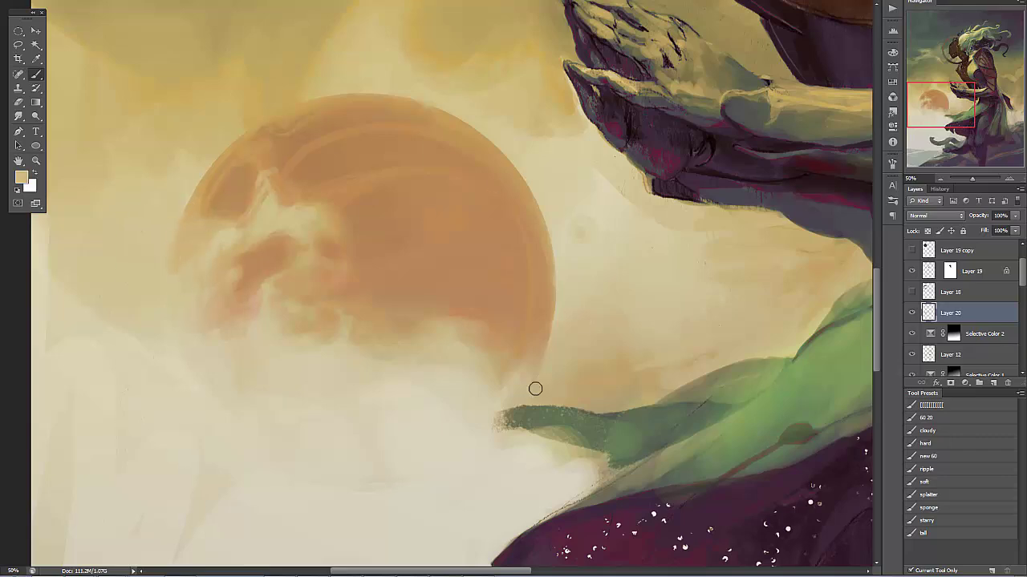
- Add light cream bands over the moon's upper left edge
alt+click(588, 217)
alt+click(280, 165)
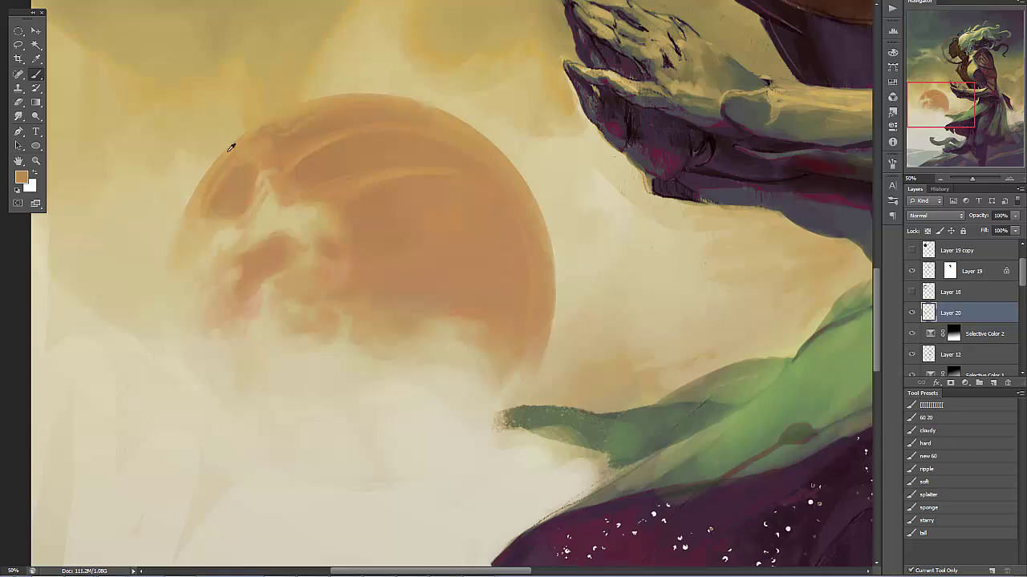
alt+click(230, 147)
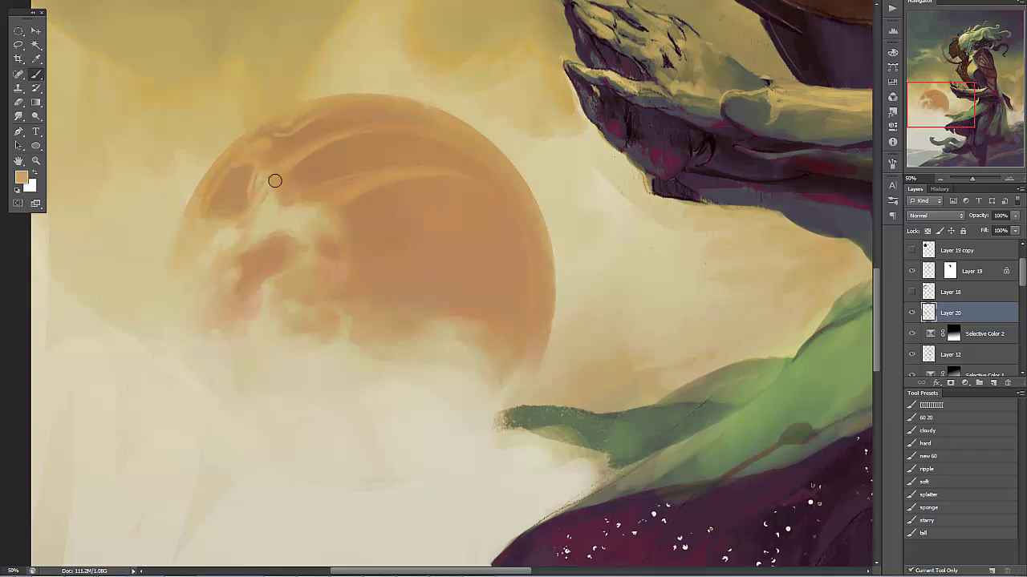
drag(275, 180, 325, 146)
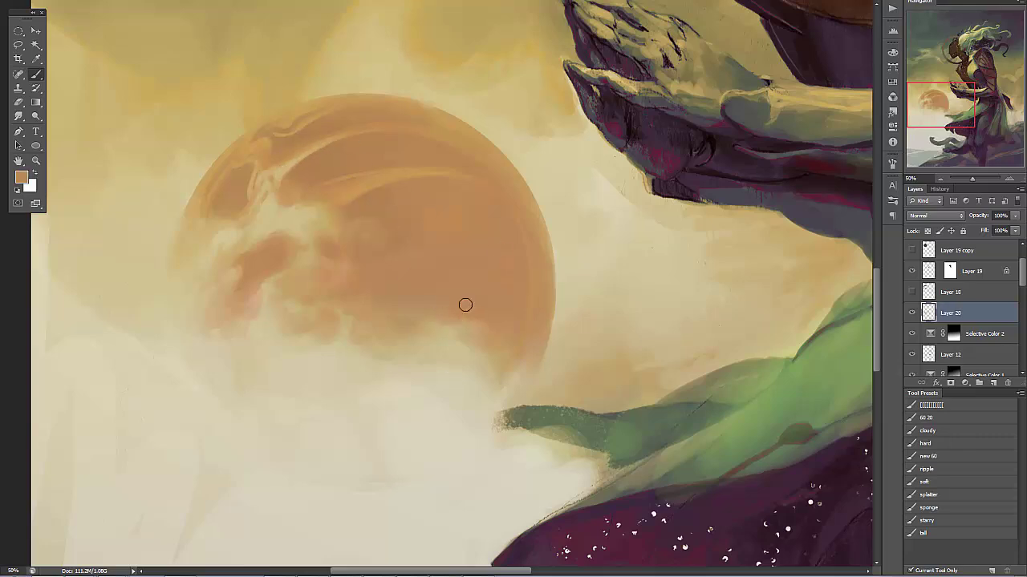
- Paint a thin cream cloud streak across the moon's right side
alt+click(397, 132)
alt+click(197, 325)
mouse_move(412, 272)
mouse_down()
mouse_move(532, 248)
mouse_move(435, 284)
mouse_up()
alt+click(436, 284)
alt+click(462, 271)
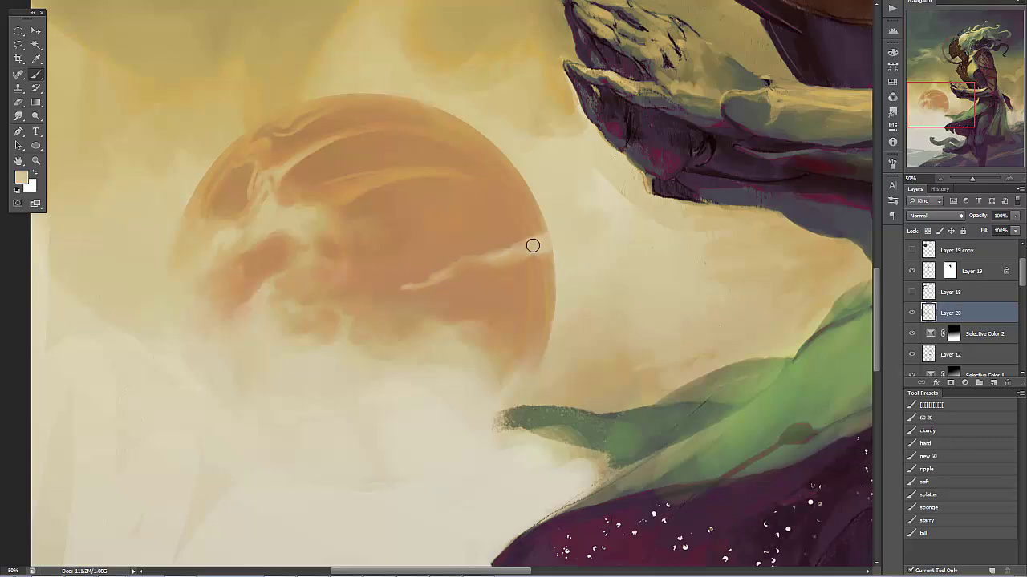
scroll(427, 285, down, 2)
scroll(428, 285, left, 3)
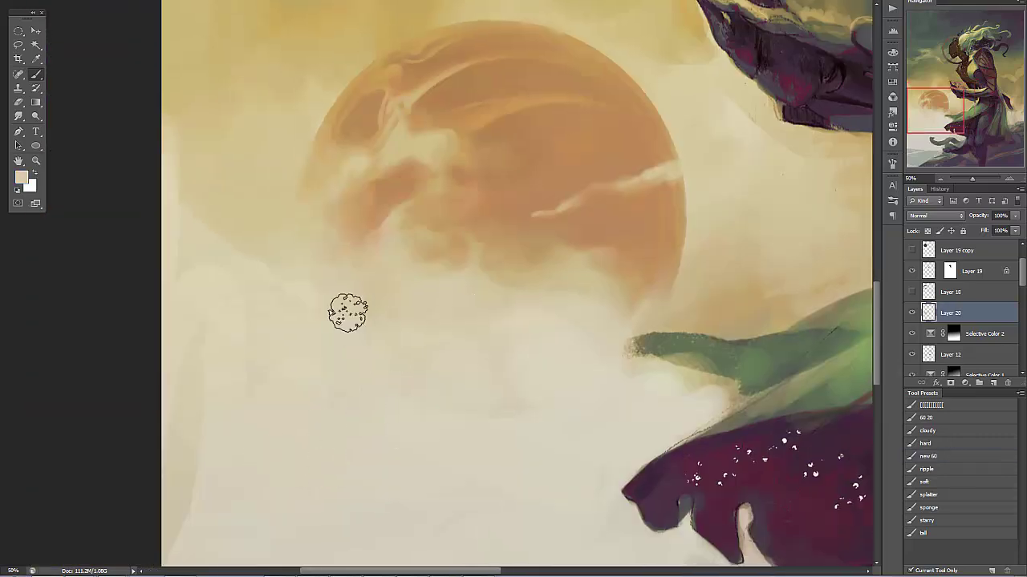
- Sample green from the cloak tip beside the moon and repaint the tip
alt+click(201, 183)
scroll(475, 347, down, 3)
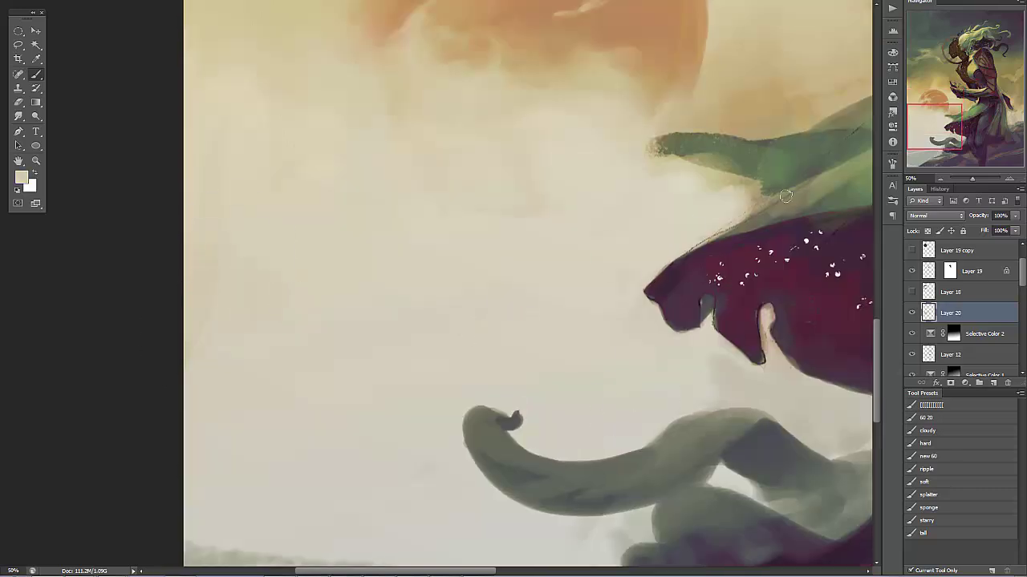
scroll(683, 248, up, 1)
scroll(682, 248, right, 2)
alt+click(564, 252)
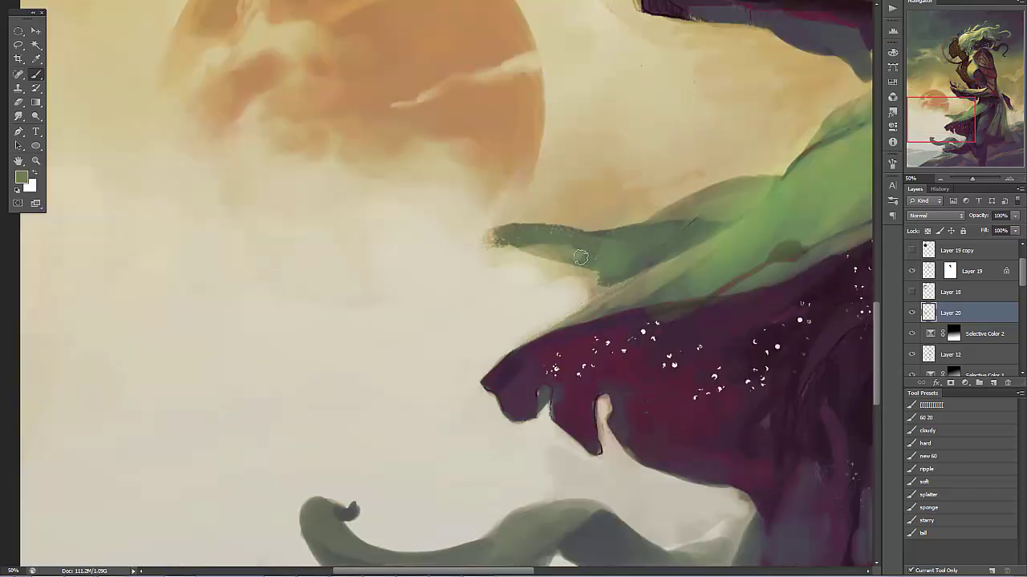
drag(672, 252, 694, 214)
- Darken the green tip's upper edge and blend its lower edge lighter with olive tones
alt+click(690, 224)
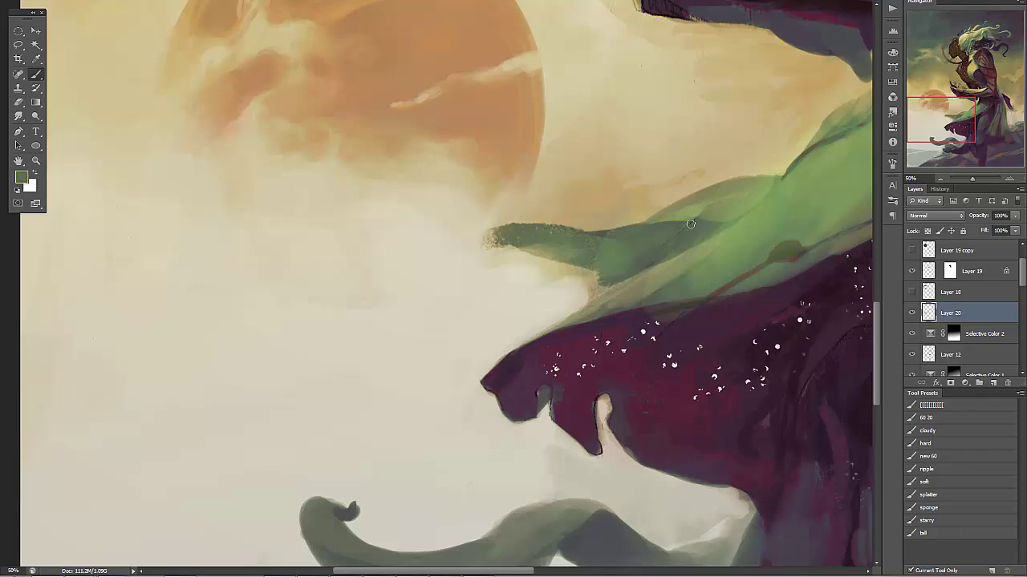
drag(617, 231, 705, 225)
alt+click(624, 253)
mouse_move(634, 276)
mouse_down()
mouse_move(582, 280)
mouse_move(588, 297)
mouse_move(650, 268)
mouse_up()
alt+click(583, 280)
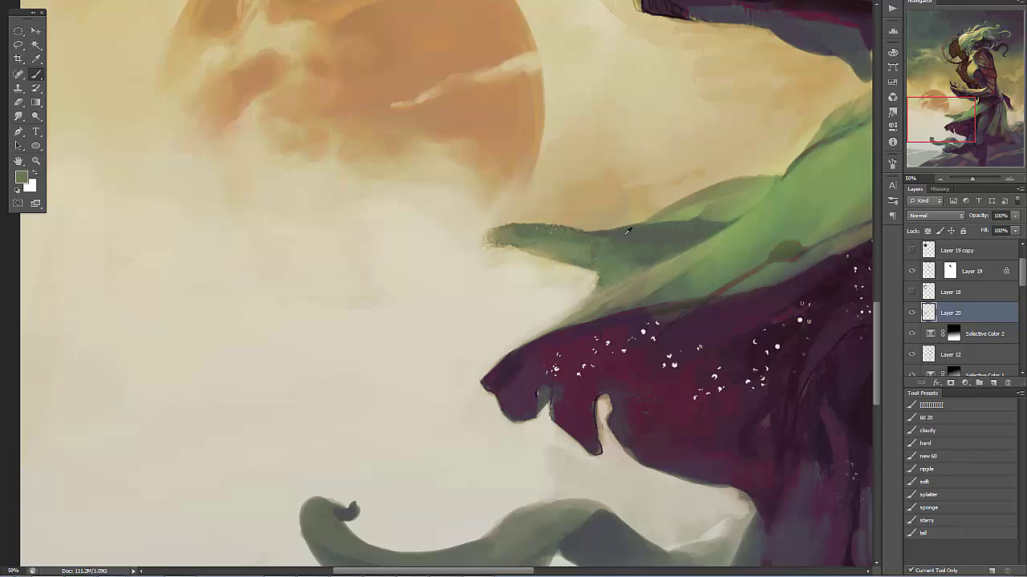
alt+click(493, 233)
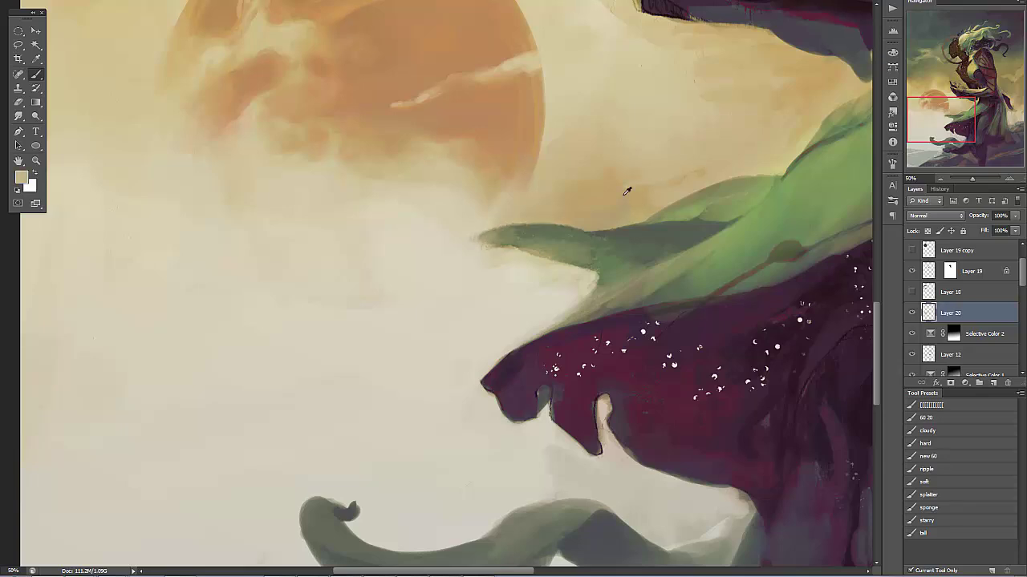
drag(704, 158, 579, 268)
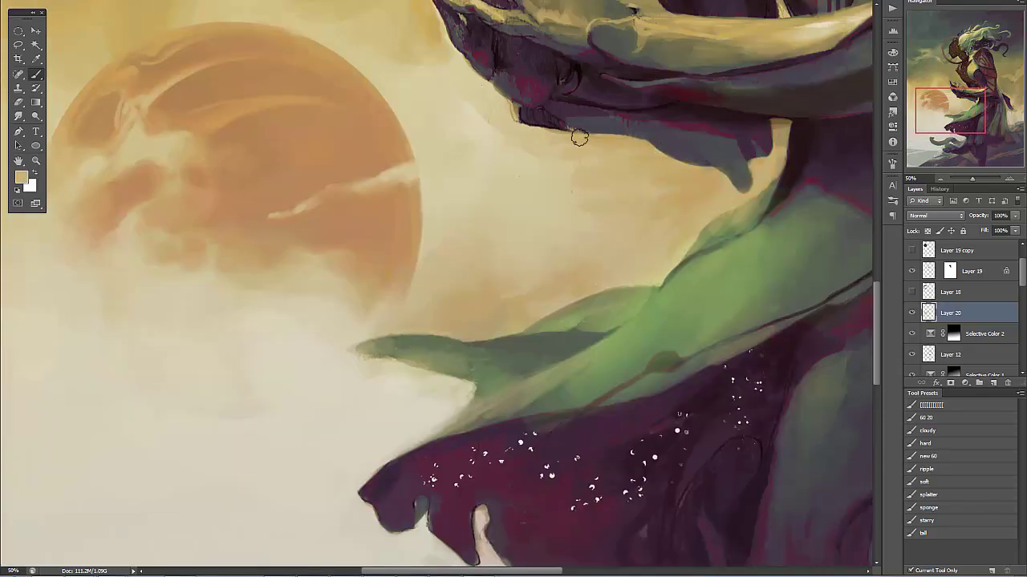
- Blend yellow and olive cloud paint over the dark arc edge near the moon
scroll(488, 270, up, 5)
drag(440, 141, 459, 203)
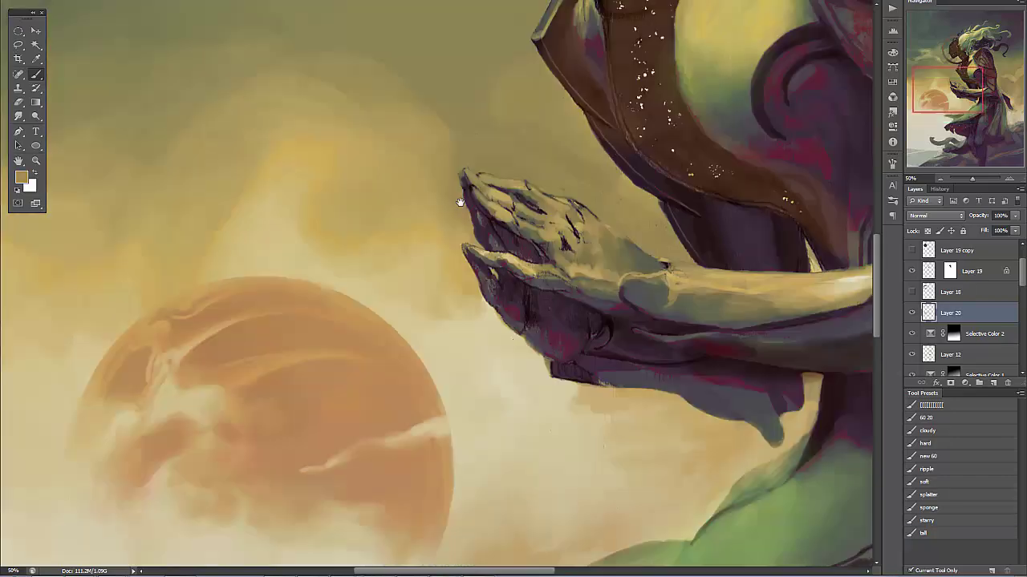
scroll(520, 229, up, 2)
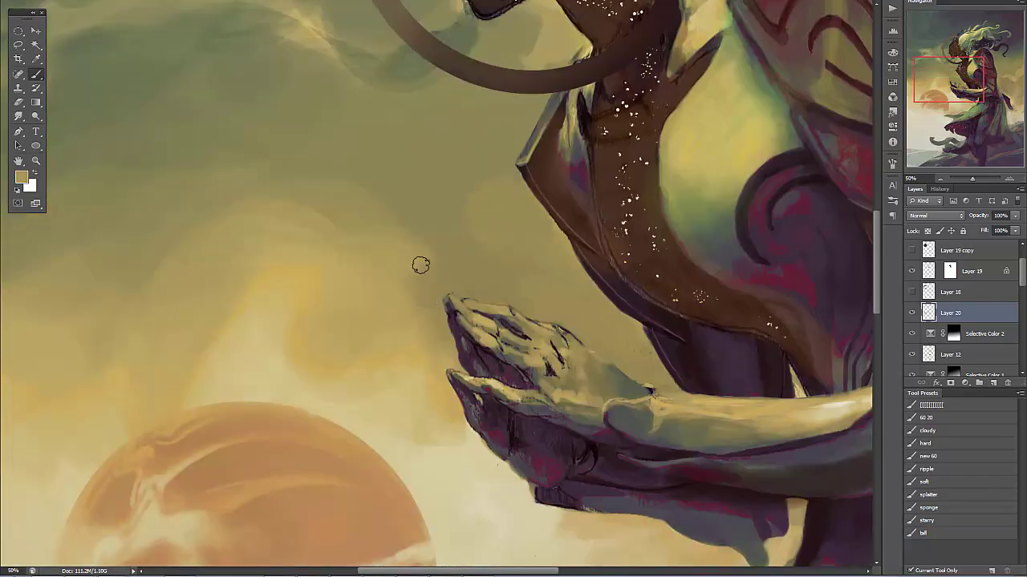
scroll(427, 233, left, 1)
scroll(481, 184, left, 3)
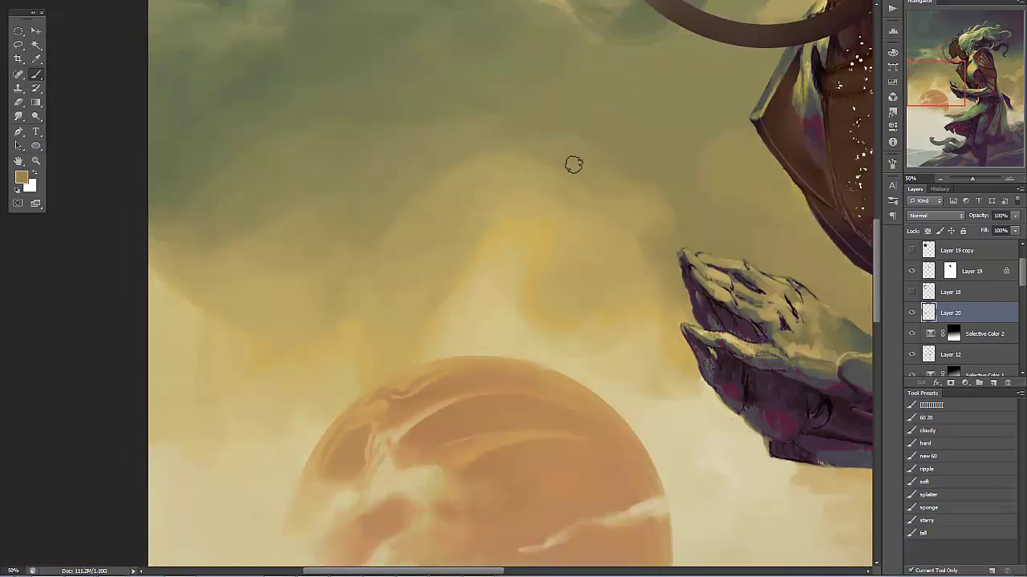
alt+click(630, 178)
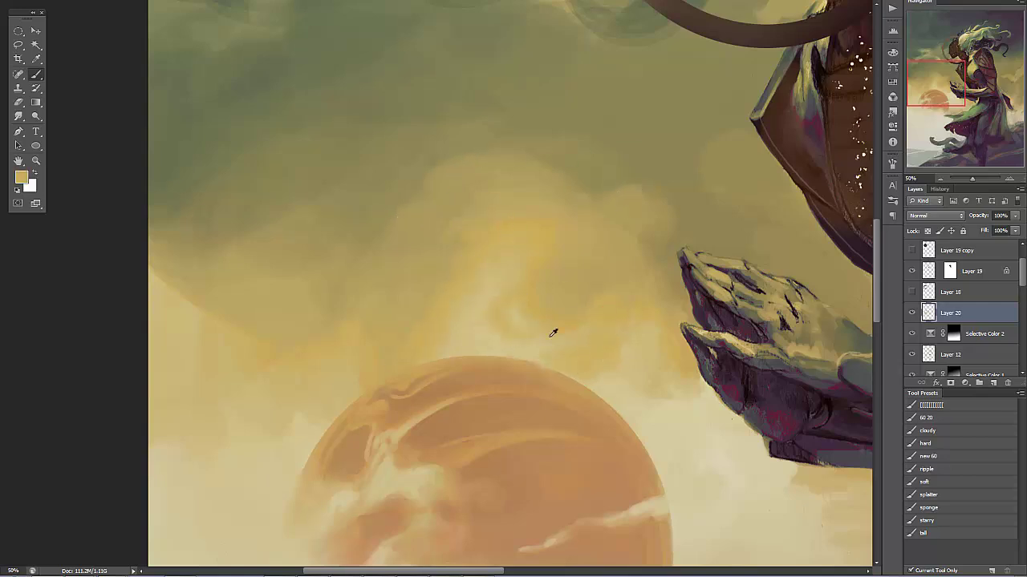
alt+click(189, 185)
drag(168, 275, 160, 291)
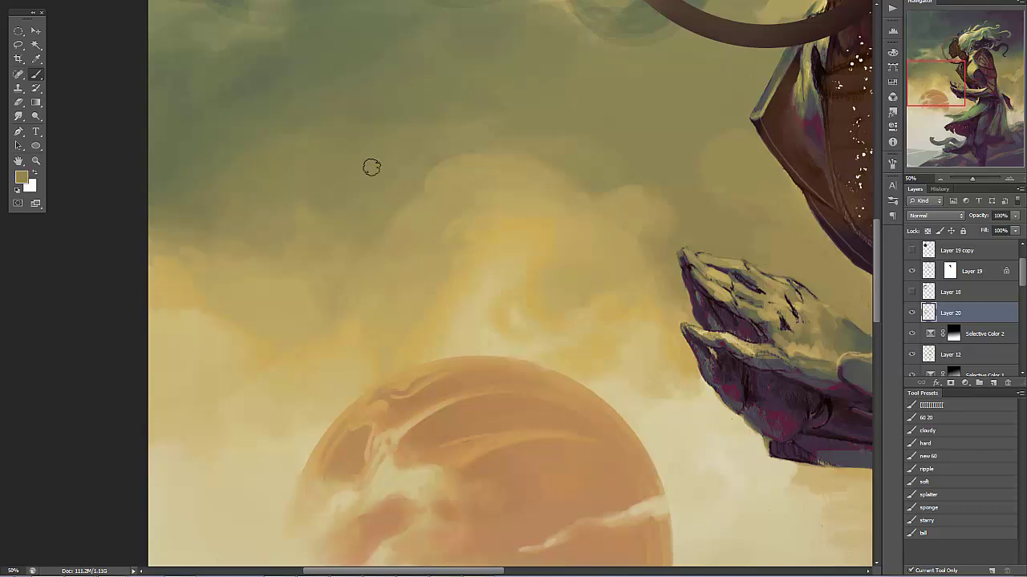
- Extend the dark grey-green cloud rightward and repaint light yellow cloud streaks beside the face
scroll(324, 160, up, 3)
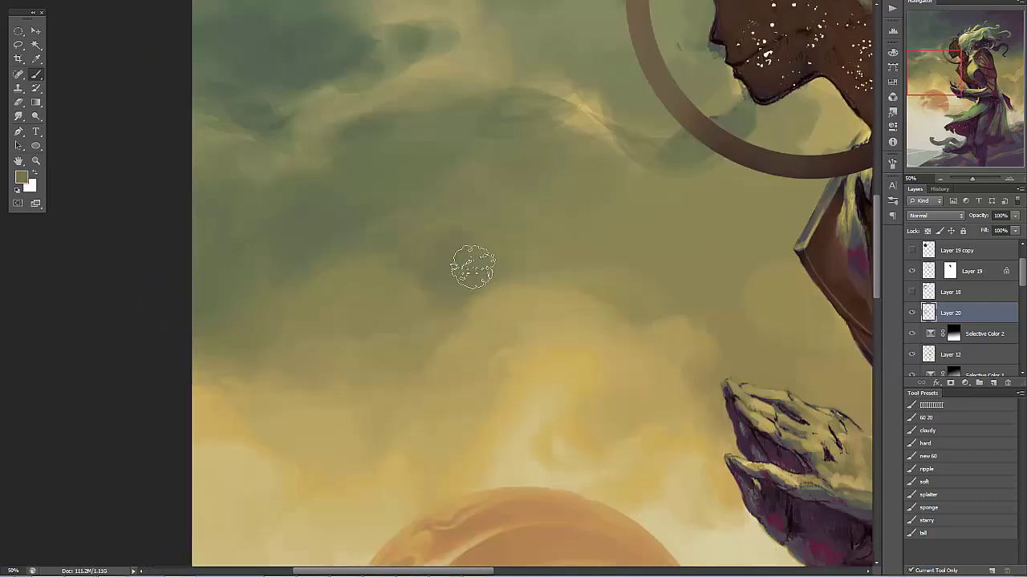
scroll(513, 160, up, 3)
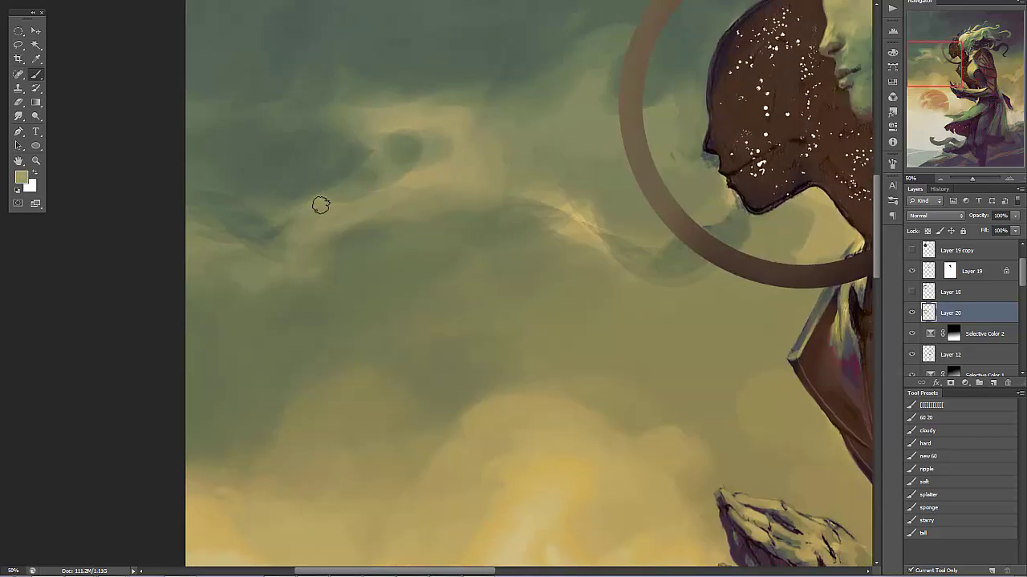
alt+click(336, 122)
drag(385, 149, 436, 142)
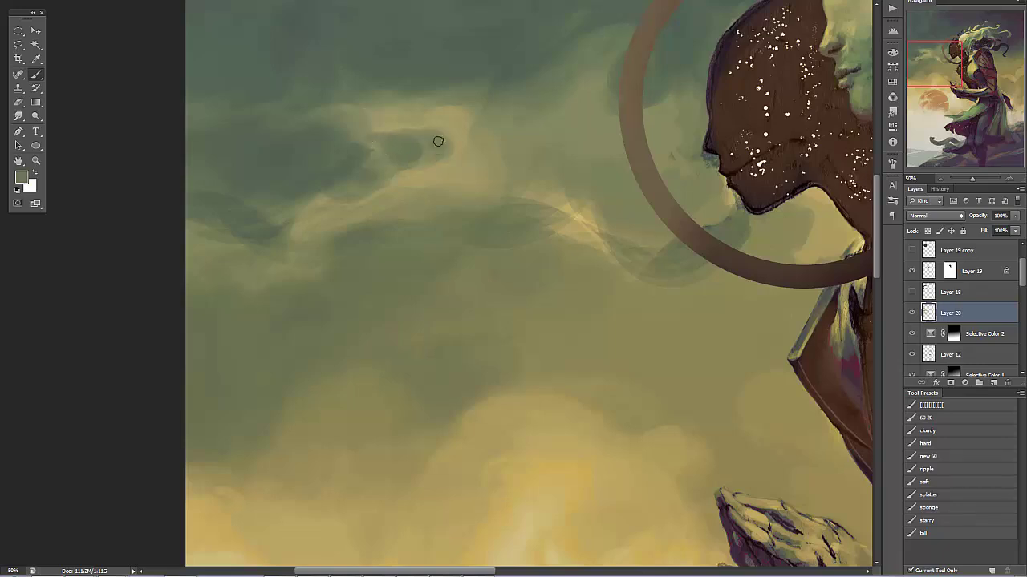
alt+click(374, 135)
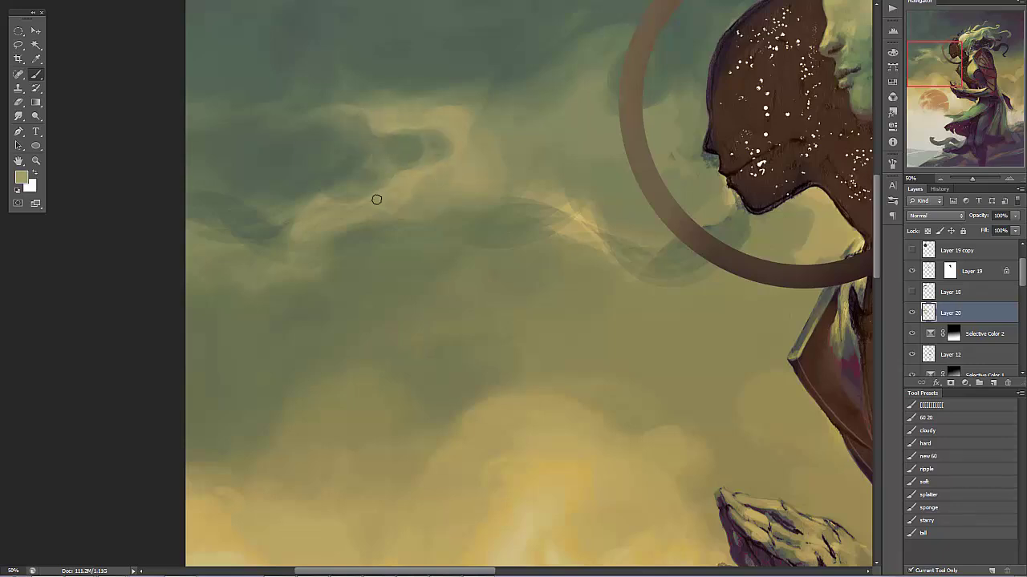
drag(361, 183, 305, 200)
alt+click(254, 193)
alt+click(412, 190)
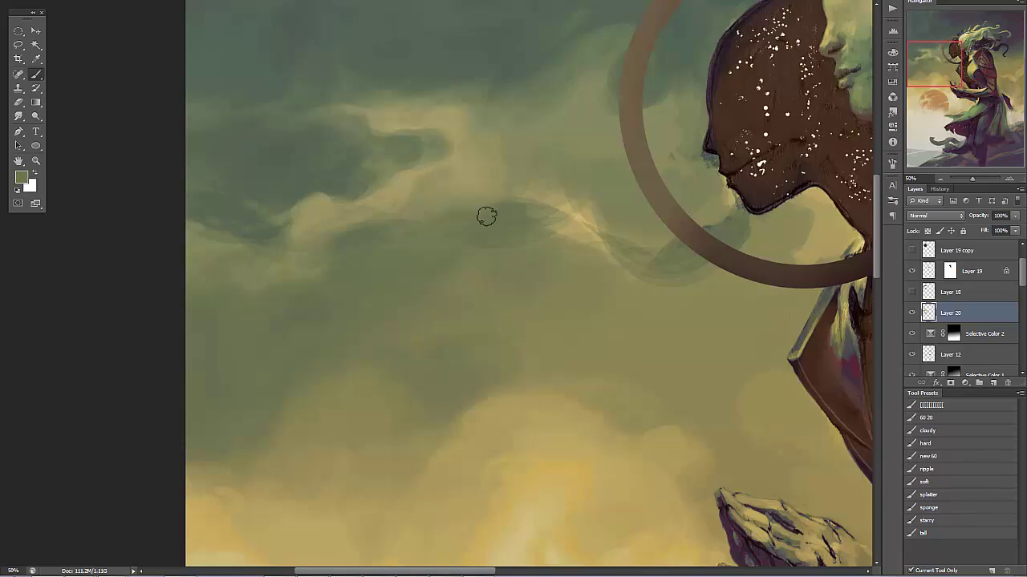
drag(486, 215, 545, 214)
- Pan up to the top of the sky and across to its left edge
alt+click(498, 81)
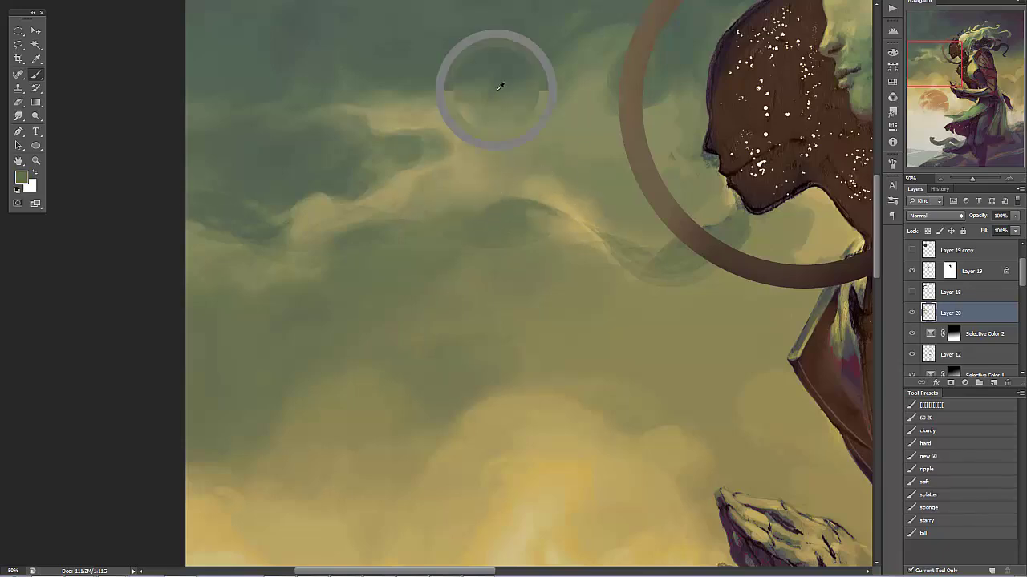
drag(630, 14, 550, 142)
drag(587, 101, 499, 297)
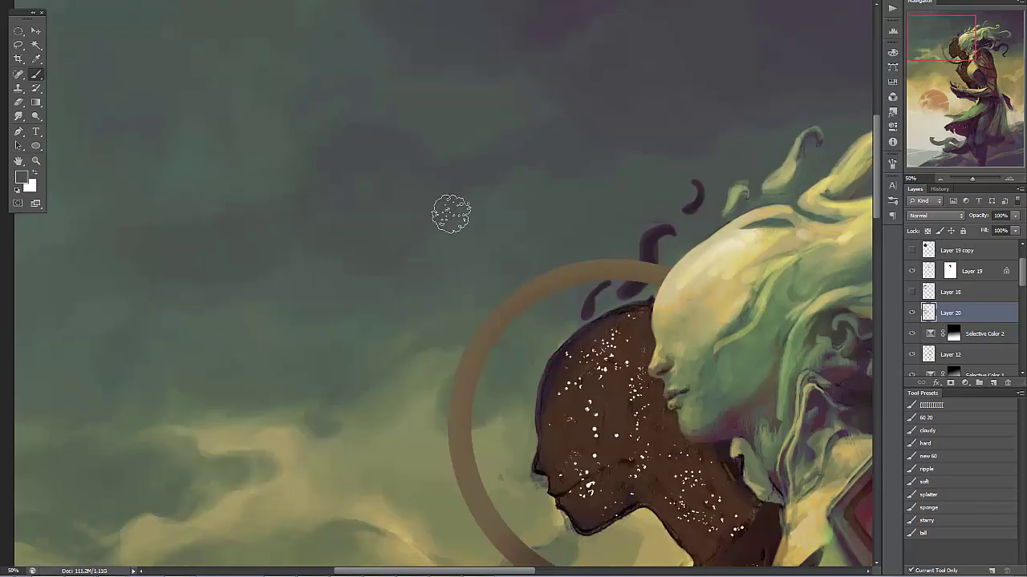
drag(451, 214, 472, 298)
drag(198, 314, 334, 318)
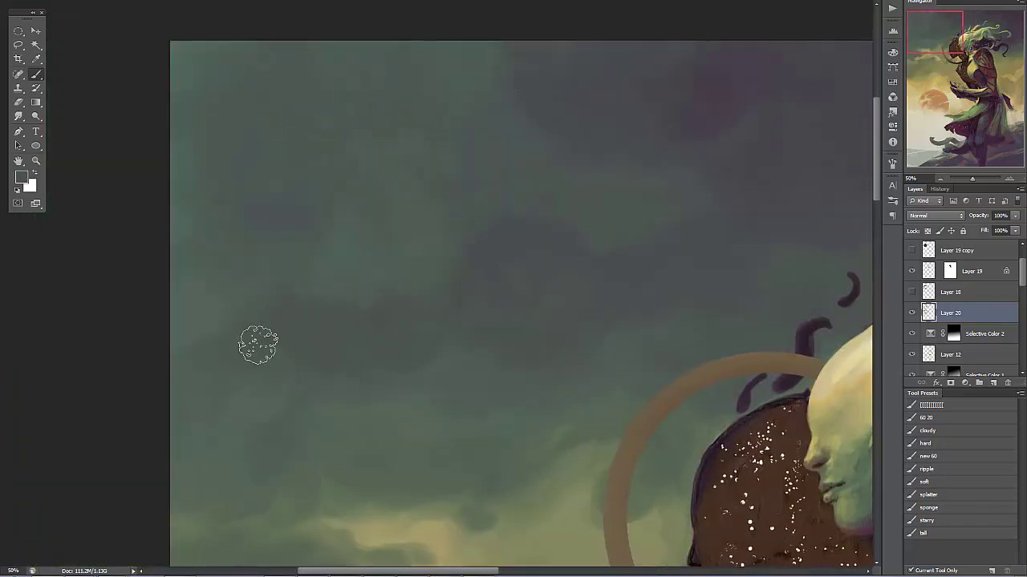
drag(572, 224, 340, 224)
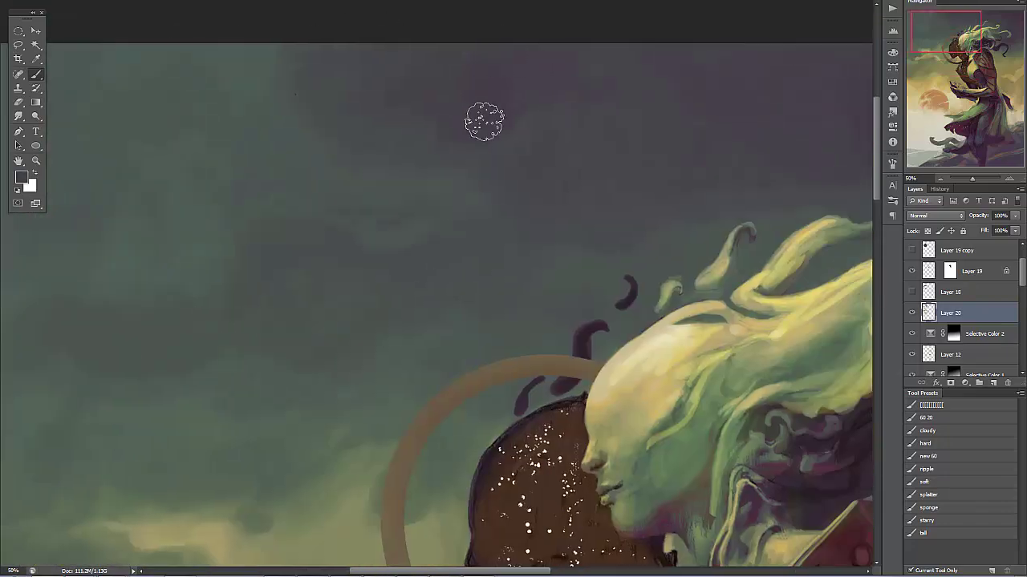
drag(537, 227, 254, 290)
- Pan to the tendrils beside the shoulder armour and sample the dark purple tendril colour
drag(869, 140, 621, 168)
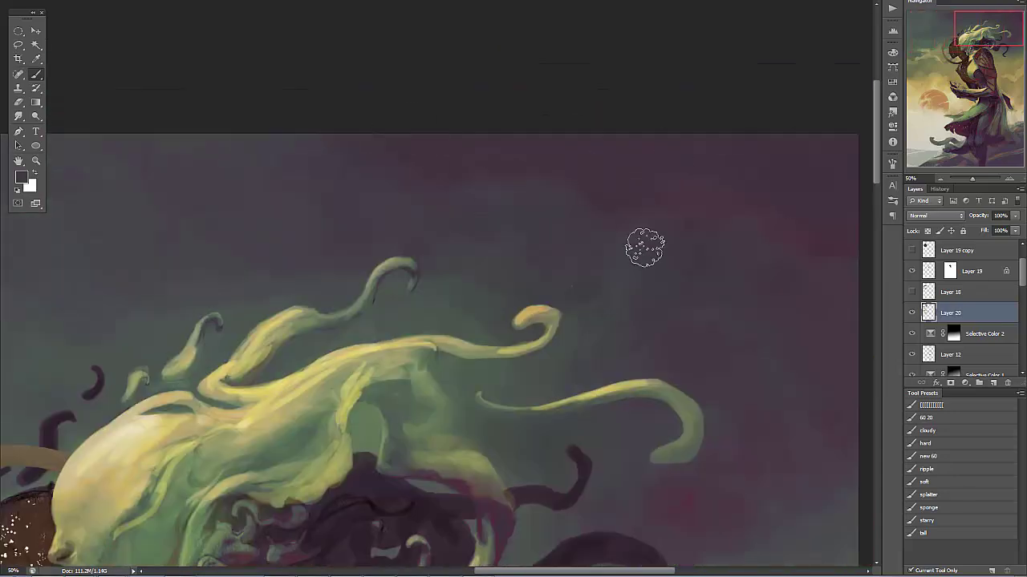
drag(791, 298, 718, 261)
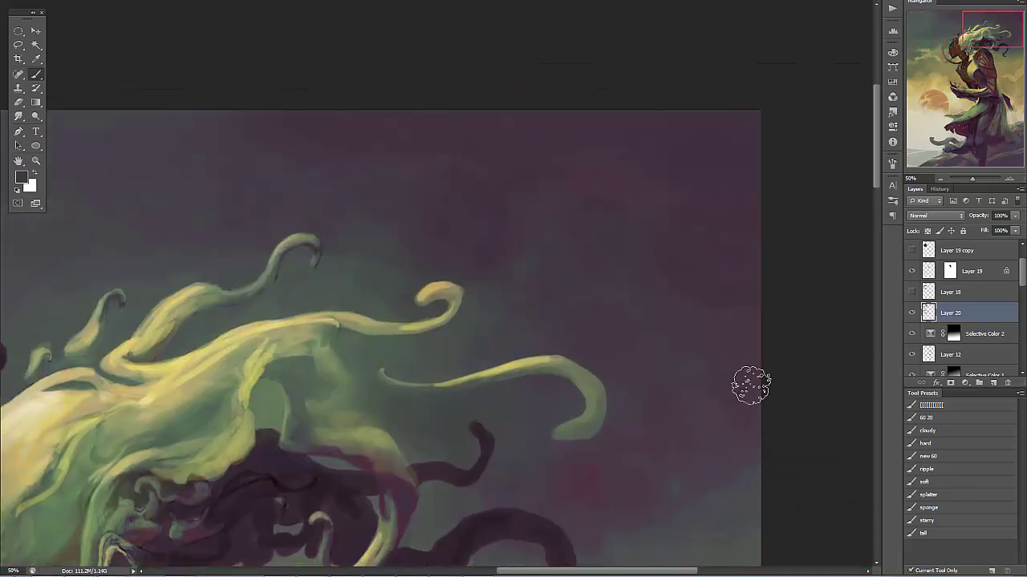
drag(751, 386, 621, 325)
drag(502, 345, 411, 210)
drag(355, 83, 378, 230)
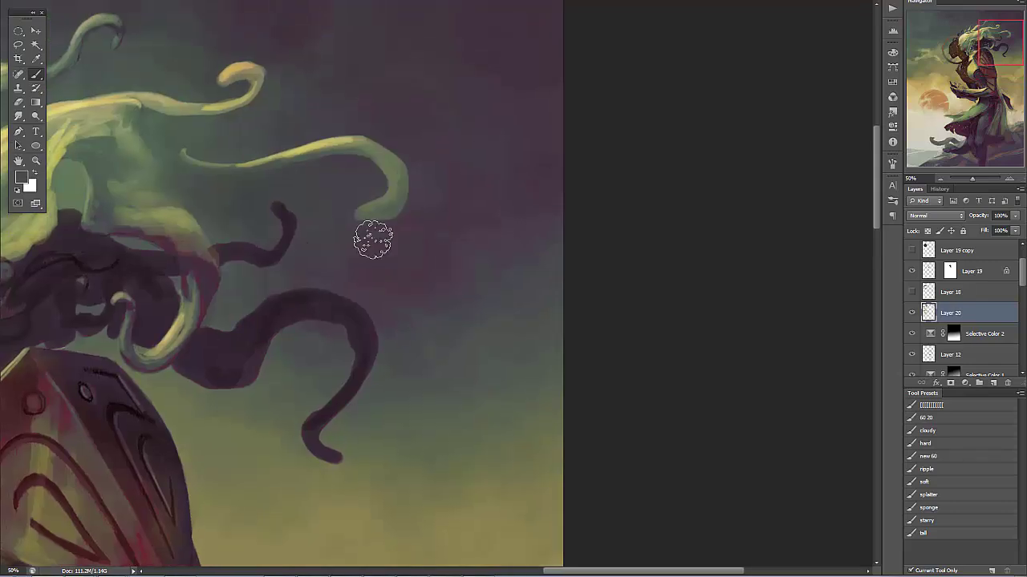
drag(296, 345, 480, 306)
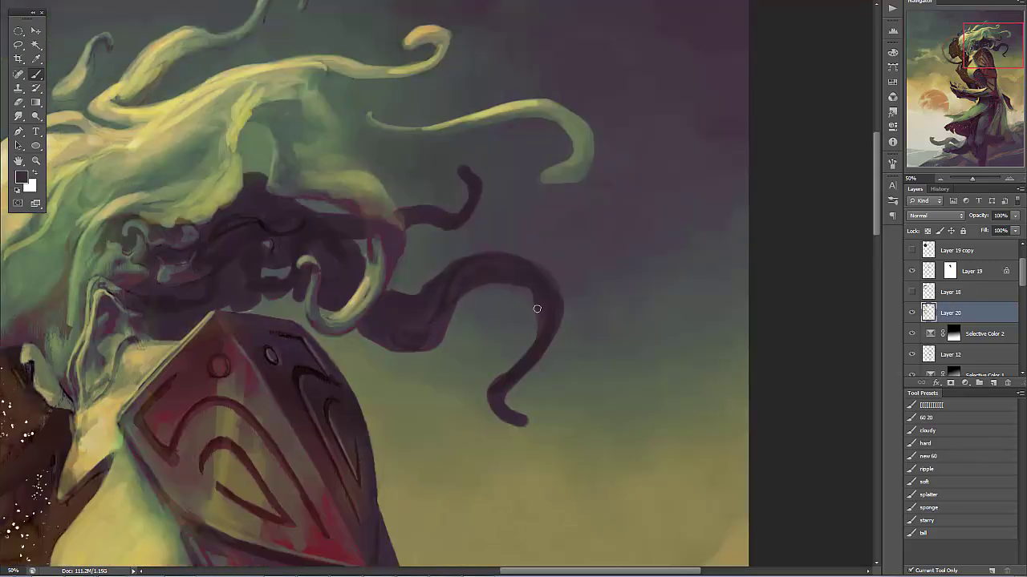
alt+click(393, 293)
- Sample light olive, green and yellow tones from the hair strands above the face
drag(242, 264, 393, 259)
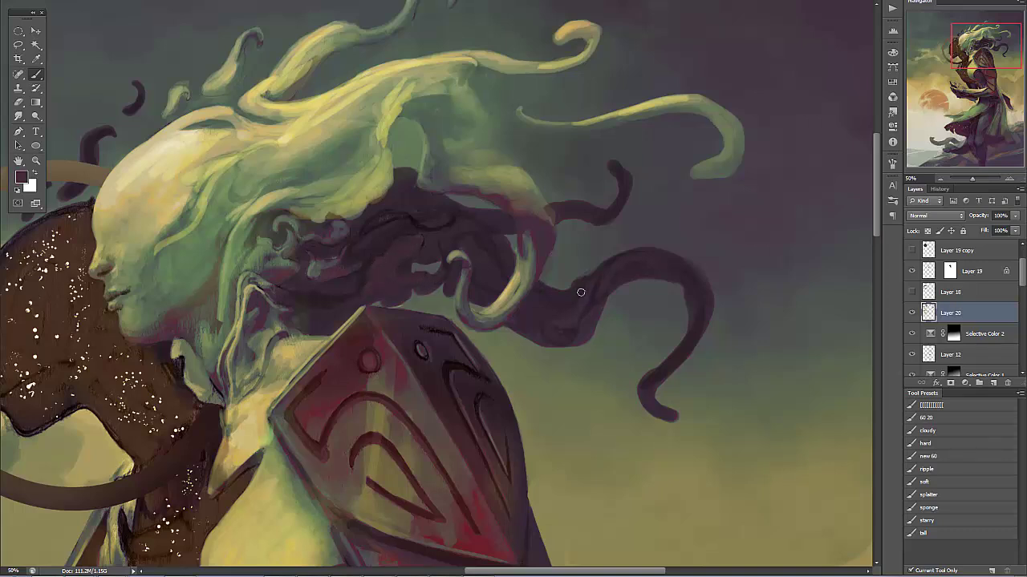
alt+click(417, 246)
alt+click(389, 178)
alt+click(390, 132)
alt+click(255, 238)
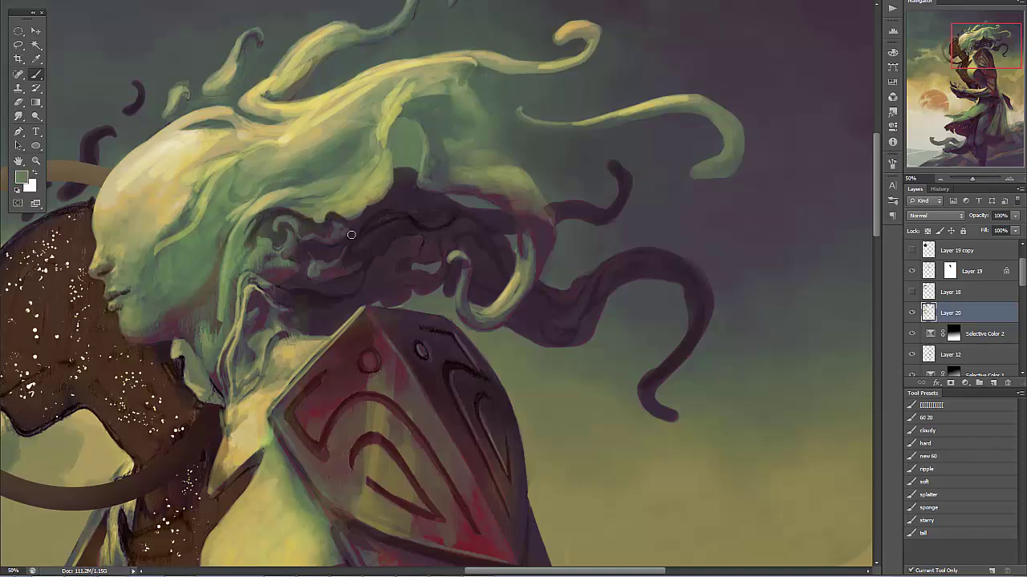
alt+click(388, 178)
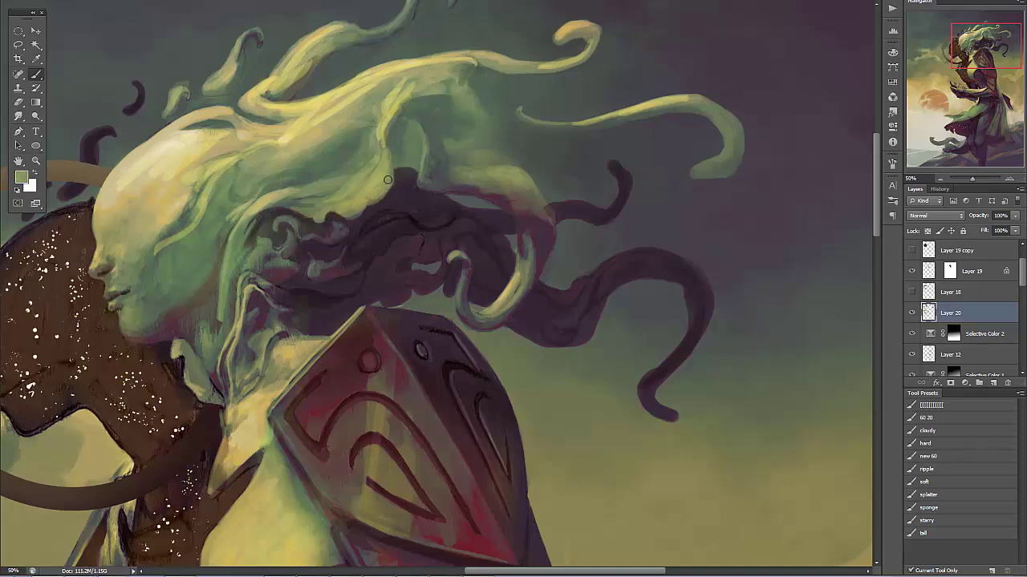
alt+click(340, 110)
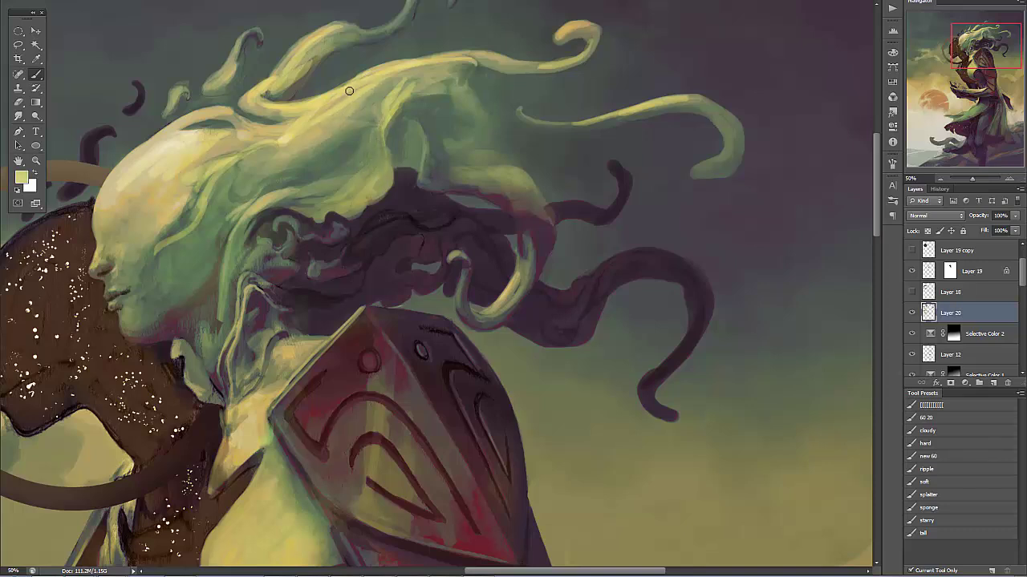
alt+click(382, 88)
alt+click(272, 148)
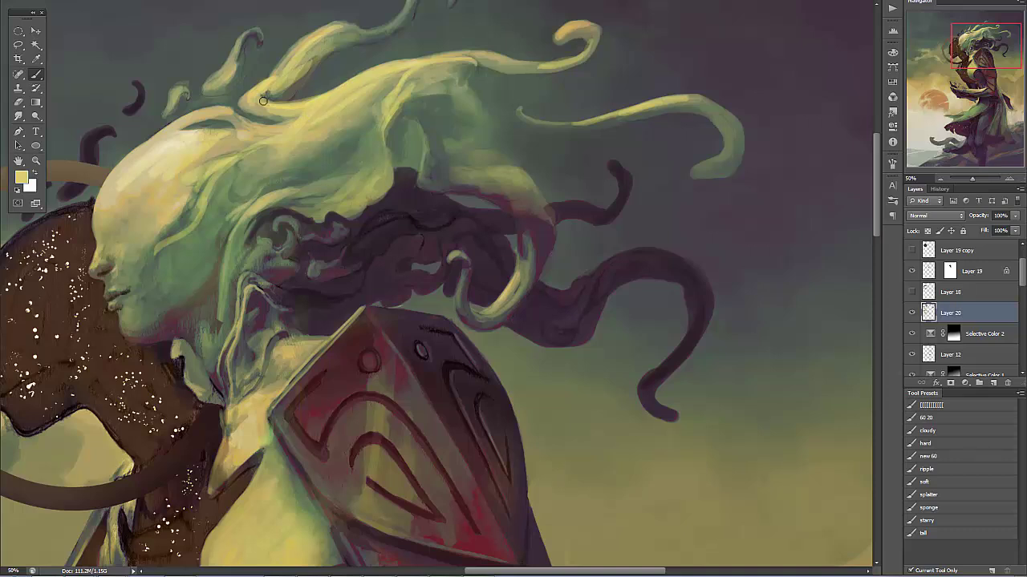
- Compare strand colours and paint a light olive highlight along a hair curl
alt+click(304, 100)
alt+click(272, 104)
alt+click(280, 84)
alt+click(305, 50)
alt+click(312, 32)
alt+click(279, 72)
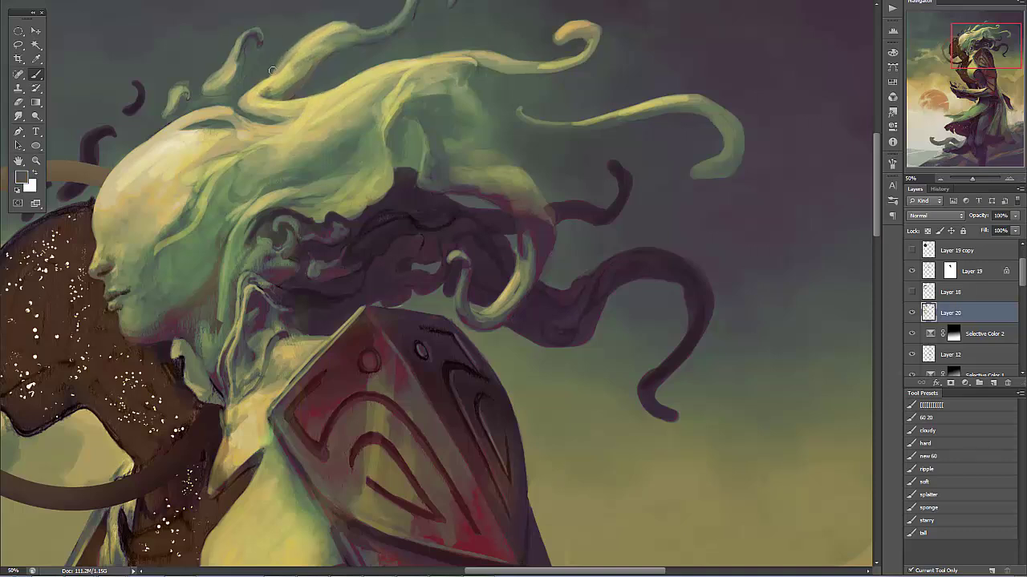
alt+click(241, 101)
drag(245, 106, 283, 114)
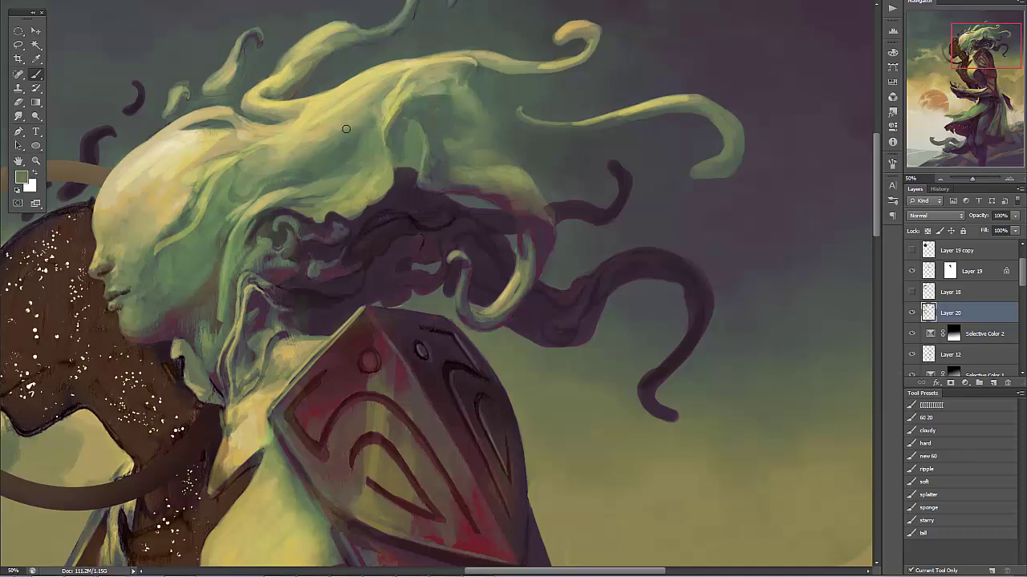
drag(601, 40, 546, 88)
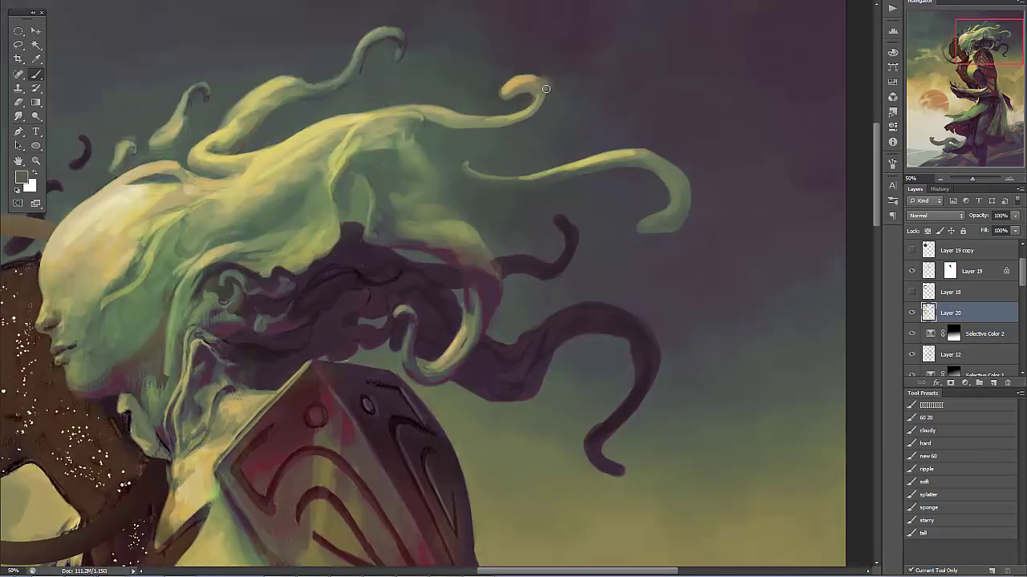
alt+click(536, 83)
- Sample olive tones and paint a light yellow-green stroke into the upper hair
drag(98, 299, 282, 216)
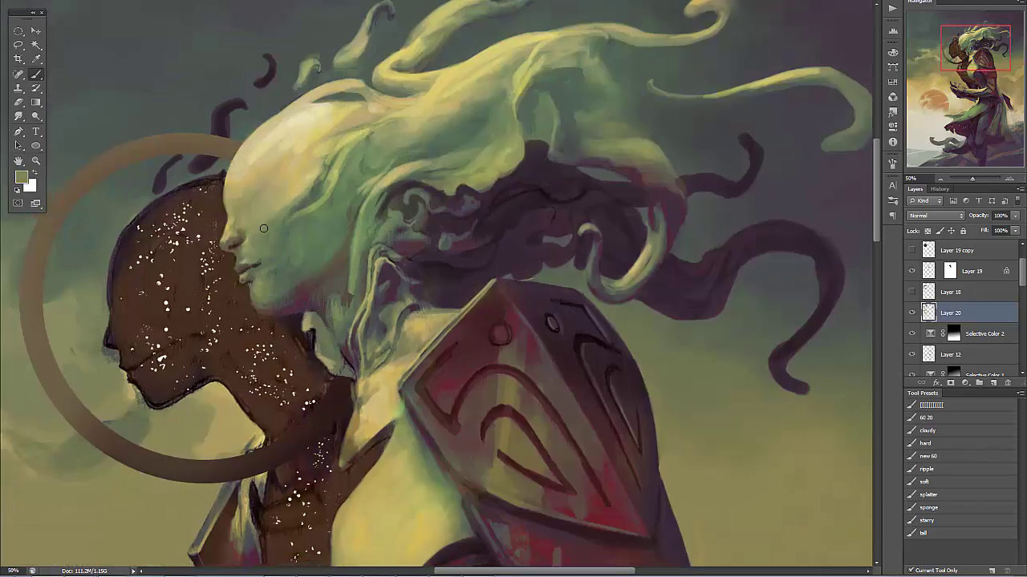
alt+click(315, 181)
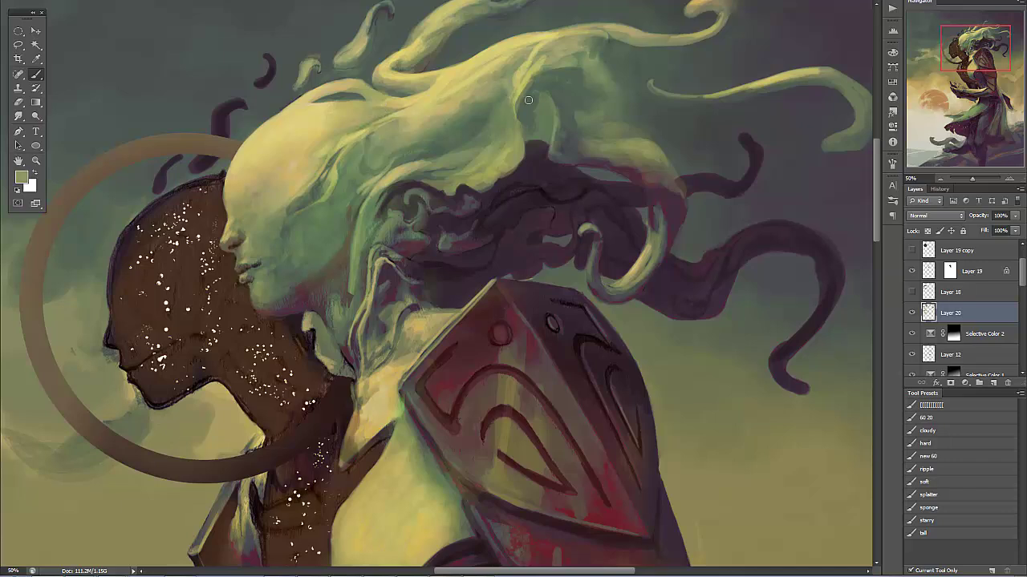
alt+click(496, 74)
alt+click(365, 85)
alt+click(409, 80)
mouse_move(412, 75)
mouse_down()
mouse_move(506, 85)
mouse_move(526, 59)
mouse_move(513, 100)
mouse_up()
- Add light strokes across the upper hair strands and the lower hair mass
alt+click(473, 100)
alt+click(507, 84)
alt+click(437, 180)
alt+click(481, 178)
mouse_move(441, 188)
mouse_down()
mouse_move(493, 174)
mouse_move(461, 158)
mouse_up()
alt+click(470, 152)
- Sample dark reddish-brown, maroon and olive-tan tones from the chin and neck
alt+click(292, 299)
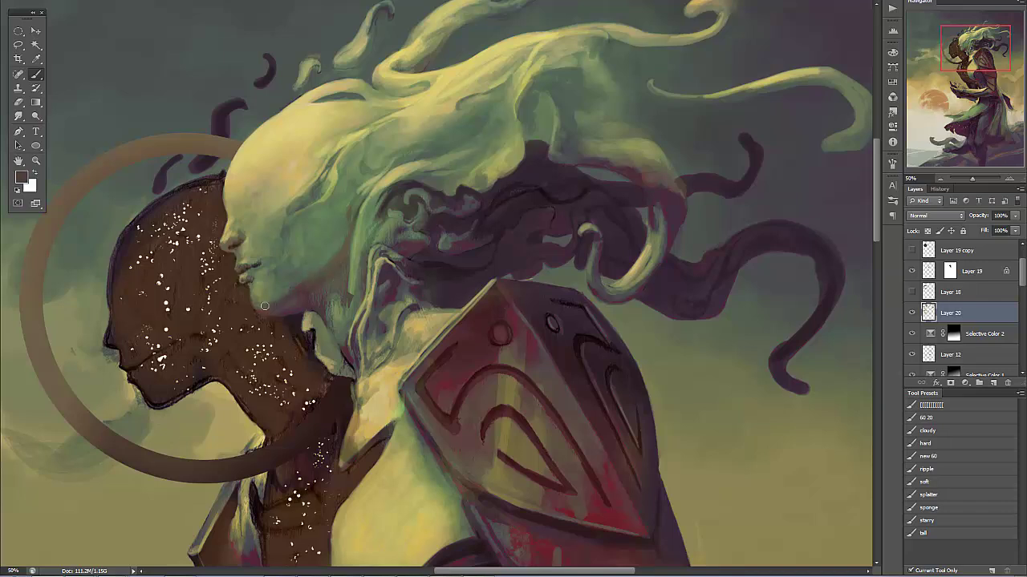
alt+click(240, 281)
alt+click(368, 222)
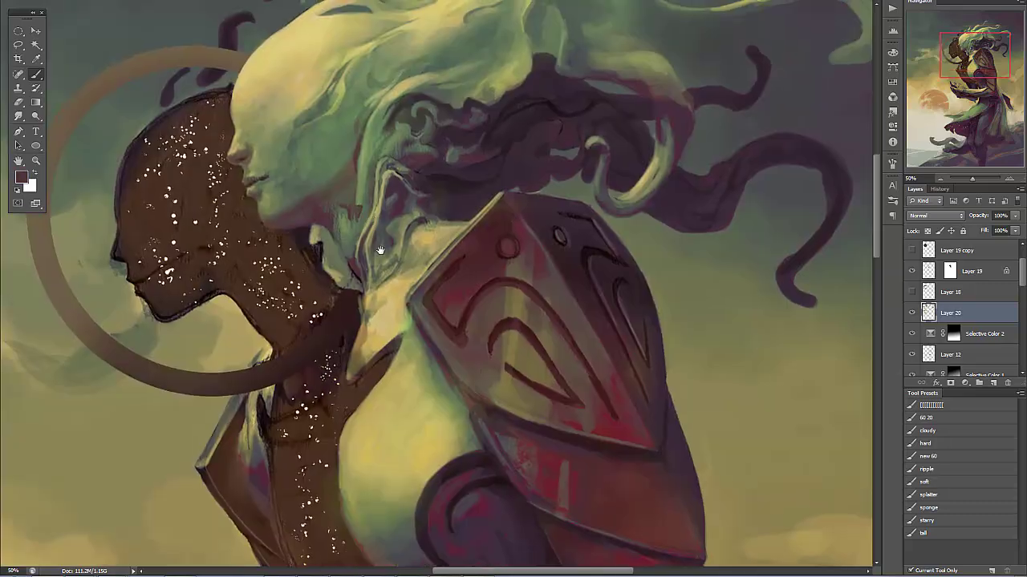
mouse_move(264, 305)
mouse_down()
mouse_move(270, 200)
mouse_move(361, 320)
mouse_up()
alt+click(319, 273)
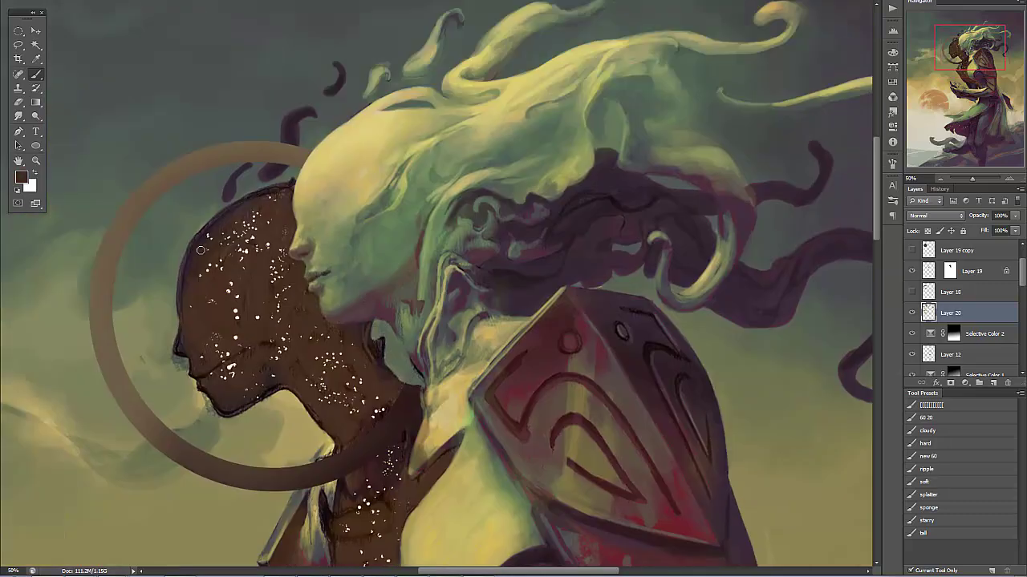
alt+click(297, 181)
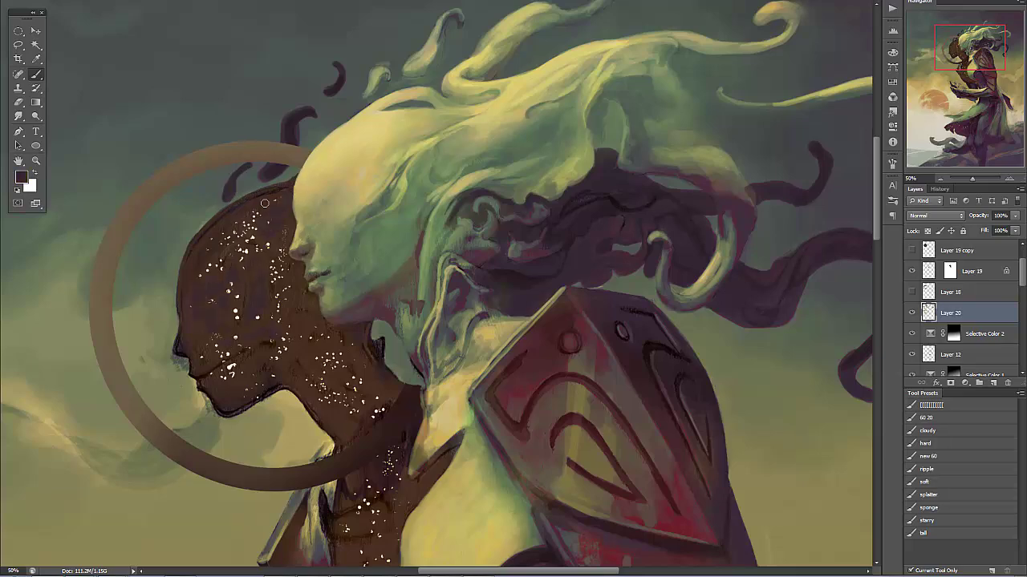
drag(265, 203, 349, 261)
drag(530, 417, 362, 308)
- Choose a brown in the Color Picker and paint along the armour plate's left edge
alt+click(372, 309)
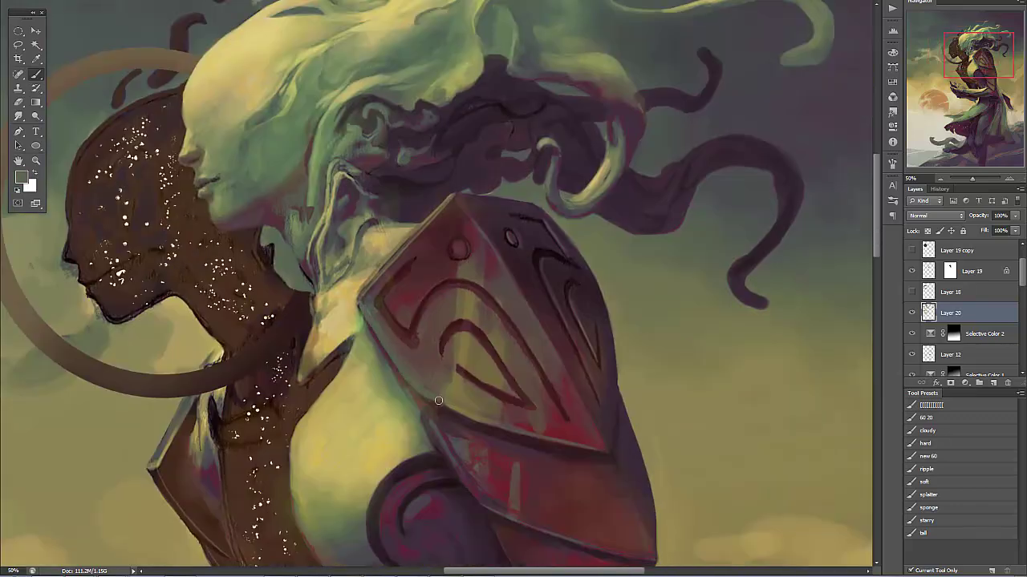
key(Return)
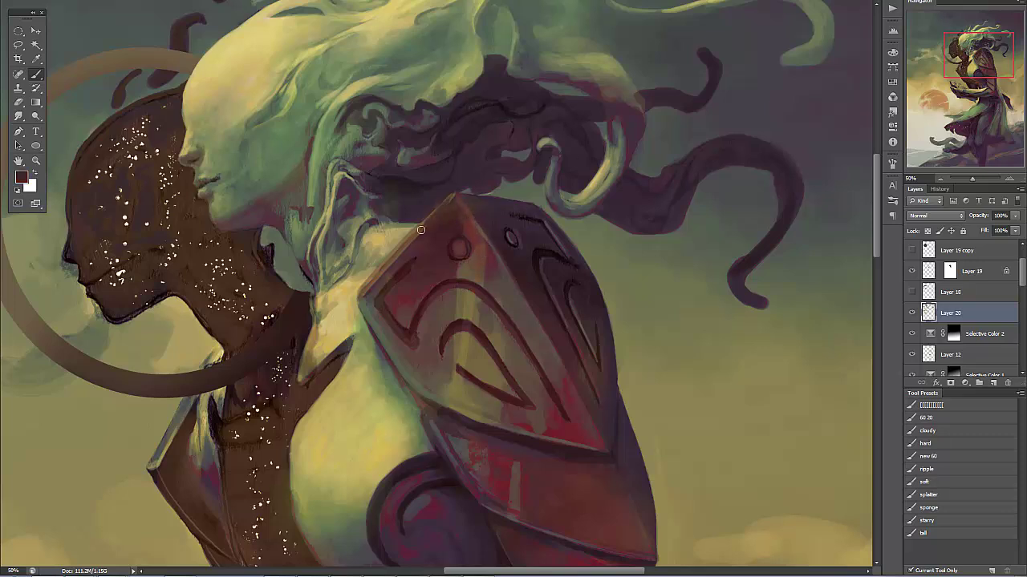
alt+click(360, 292)
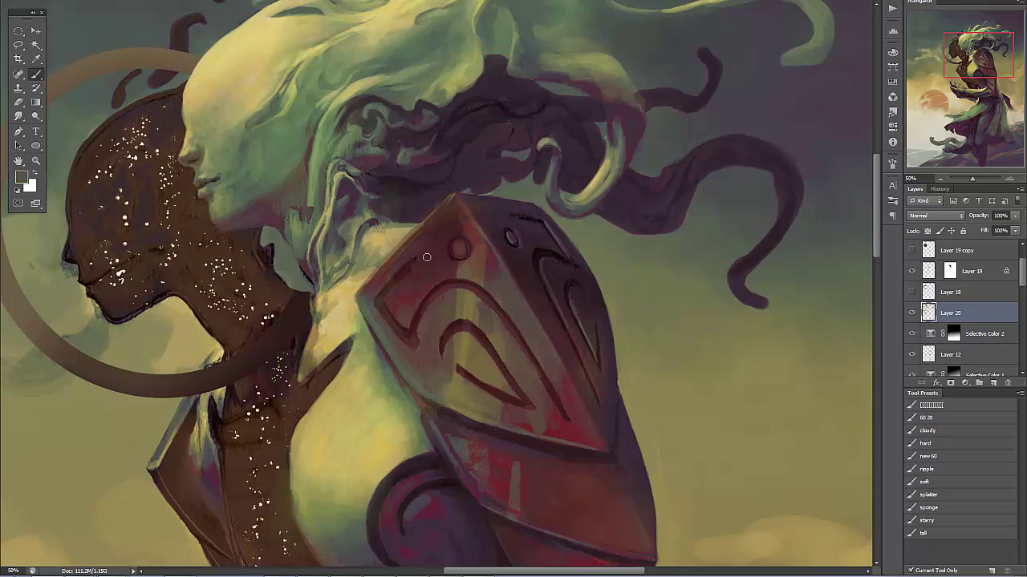
alt+click(462, 303)
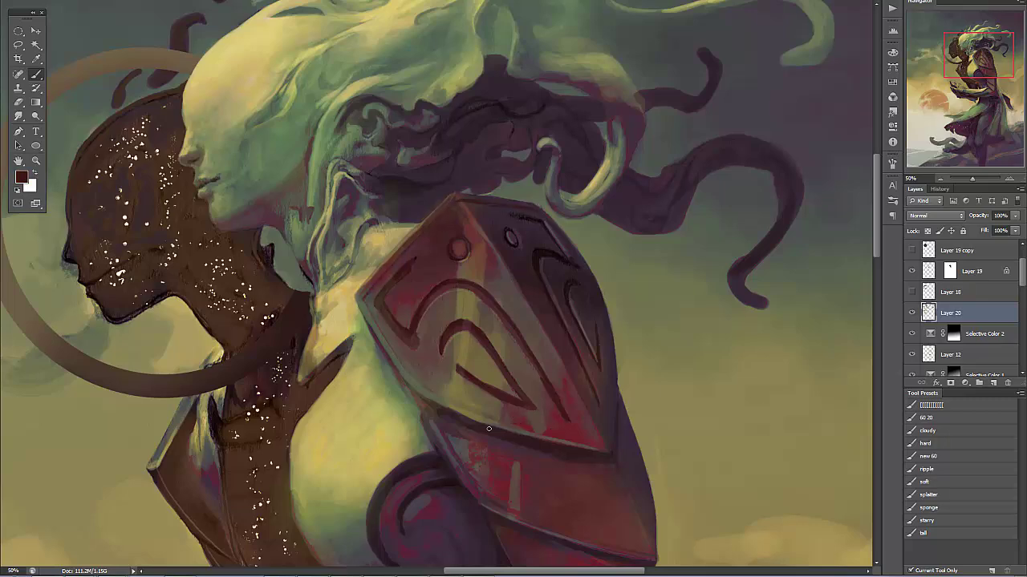
scroll(489, 429, down, 3)
scroll(425, 136, up, 1)
- Paint a hooked curl on the upper hair tip, then sample an olive tone near the neck
scroll(425, 137, up, 1)
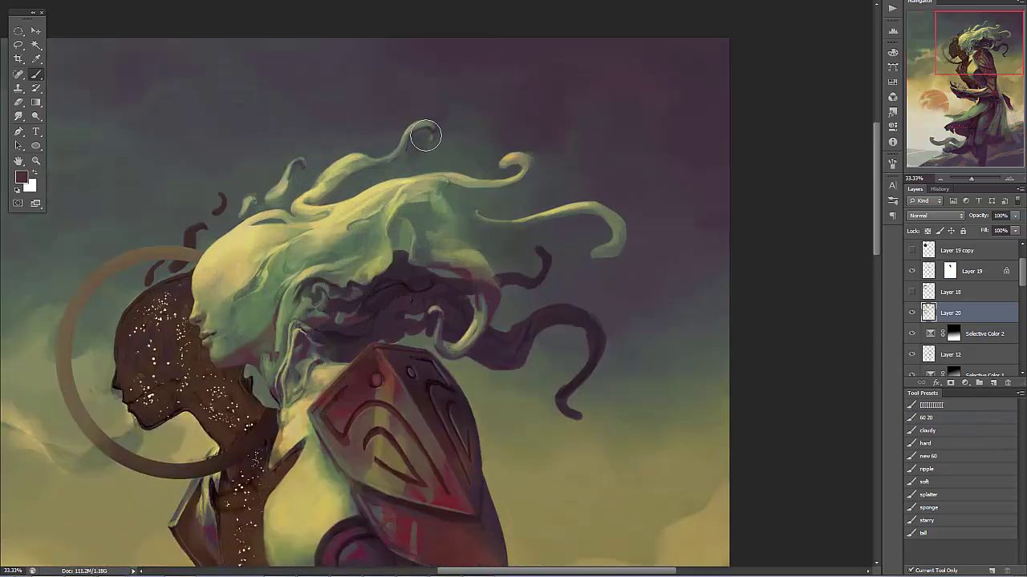
drag(425, 136, 405, 160)
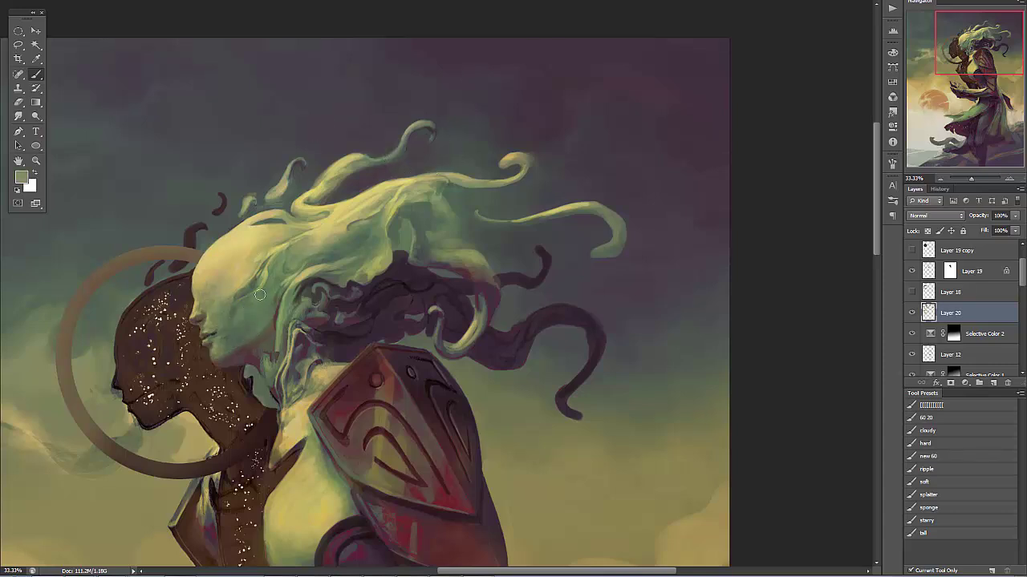
alt+click(215, 350)
key(ctrl+plus)
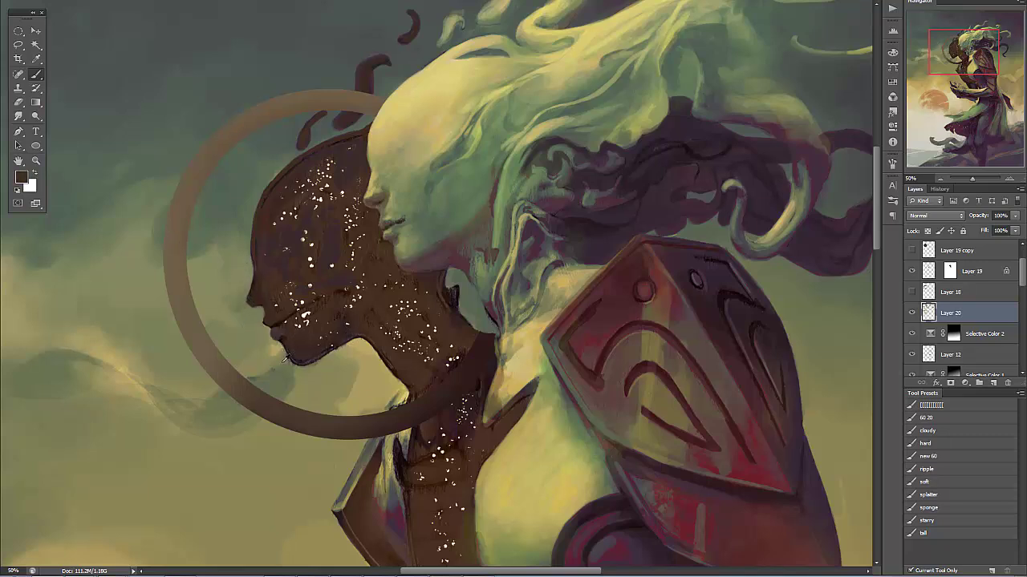
- Sample sky and cloud colours while panning over the empty sky left of the figure
alt+click(277, 371)
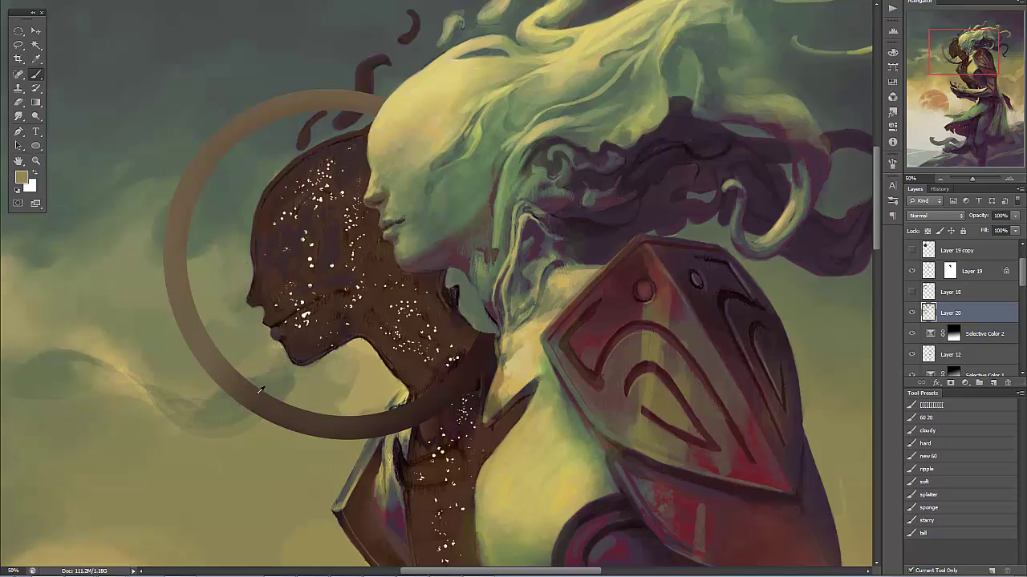
alt+click(214, 403)
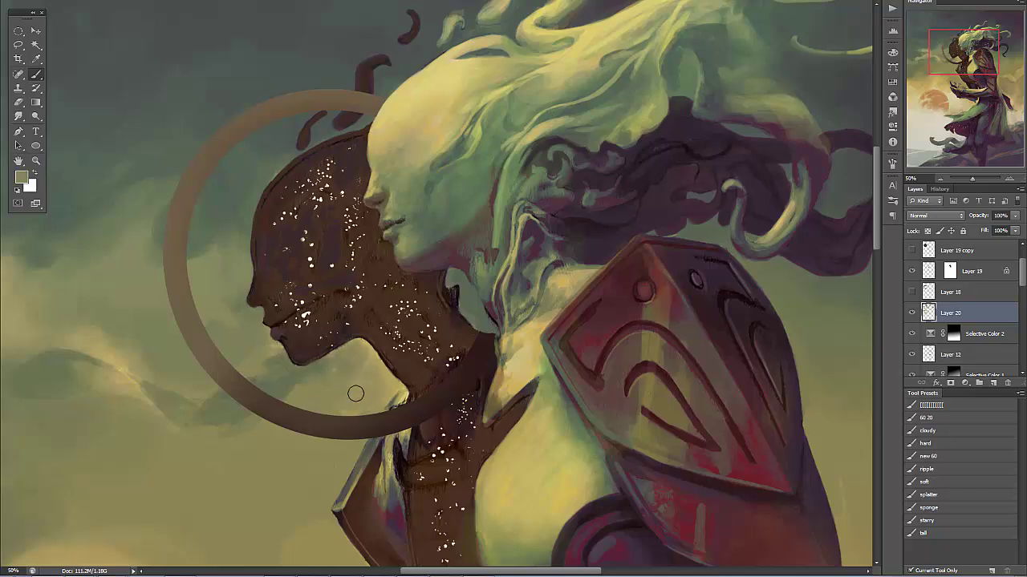
drag(297, 379, 481, 360)
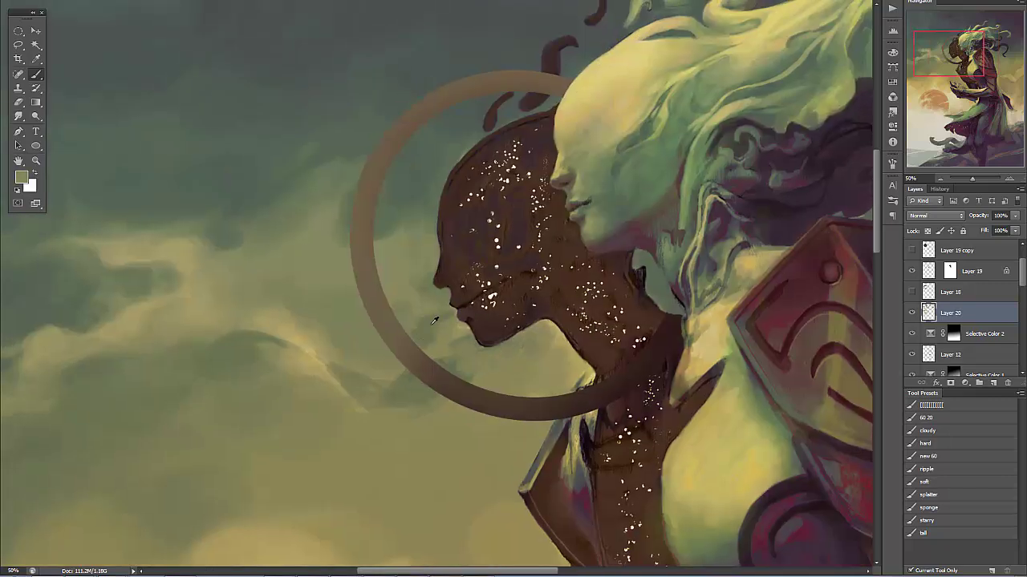
alt+click(377, 369)
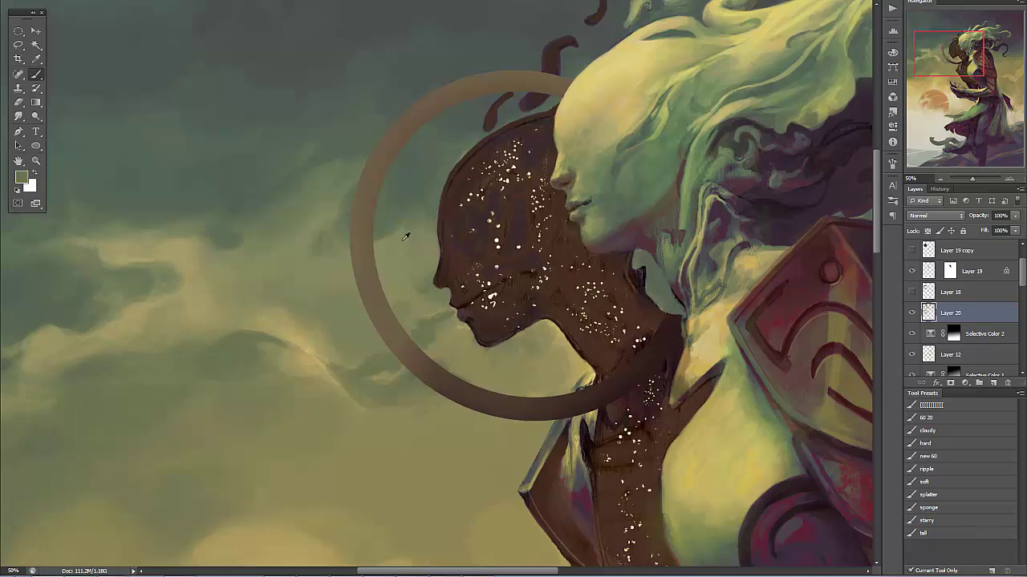
drag(390, 186, 355, 268)
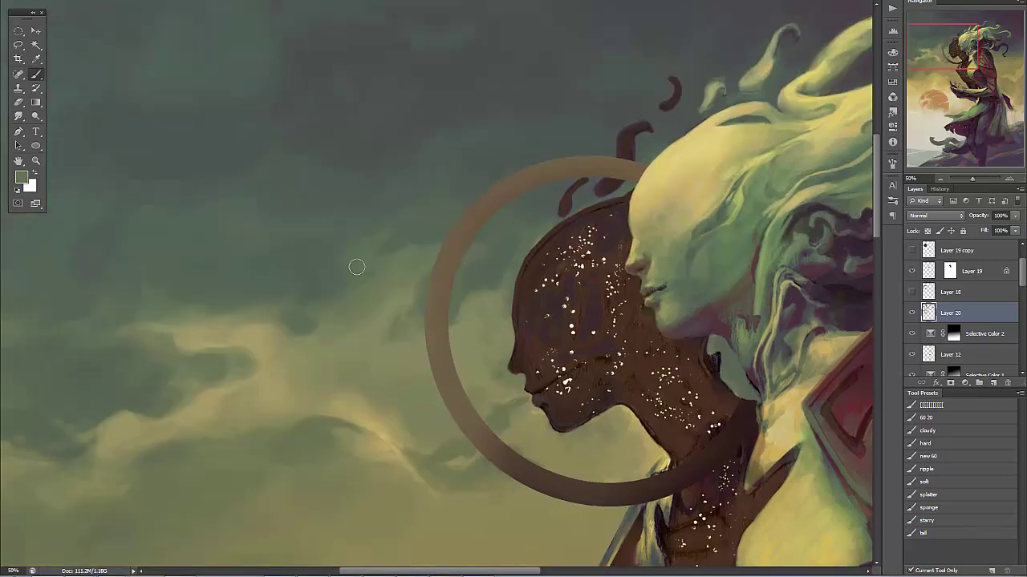
drag(252, 156, 415, 224)
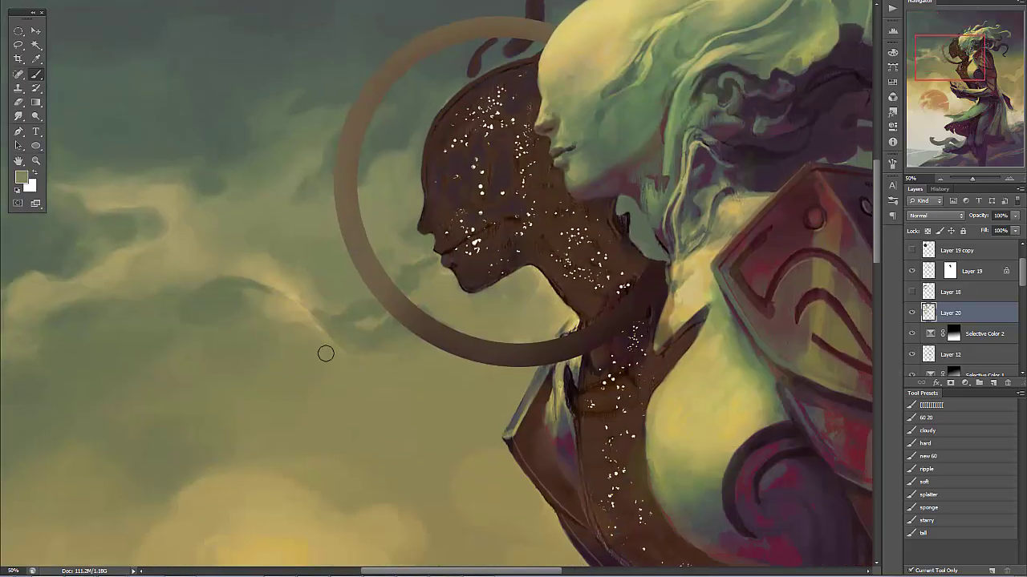
alt+click(458, 297)
drag(167, 265, 344, 281)
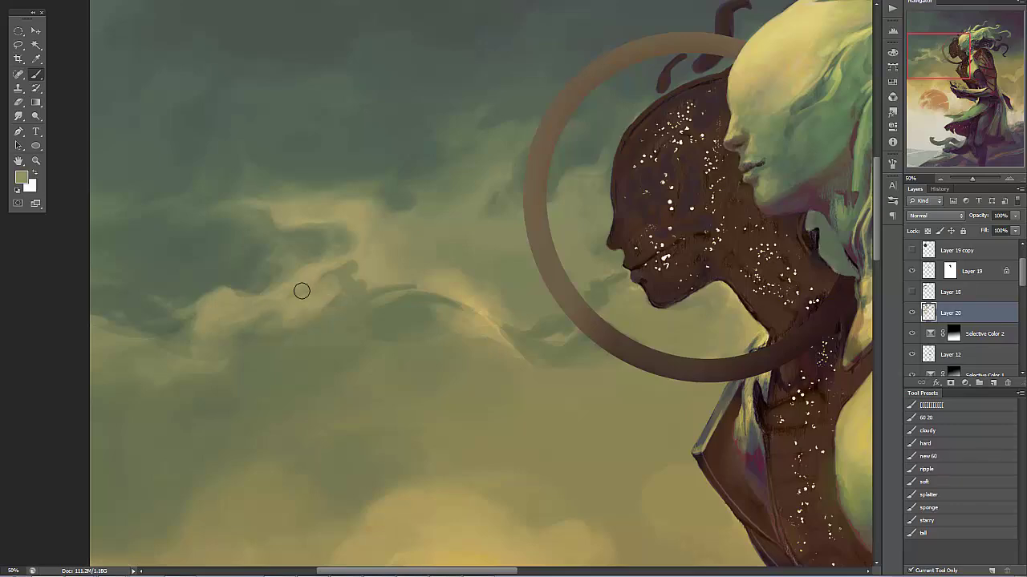
- Zoom in on the sky left of the figure, add a new layer above Layer 20, and switch to the eraser
scroll(300, 289, down, 3)
scroll(421, 152, up, 1)
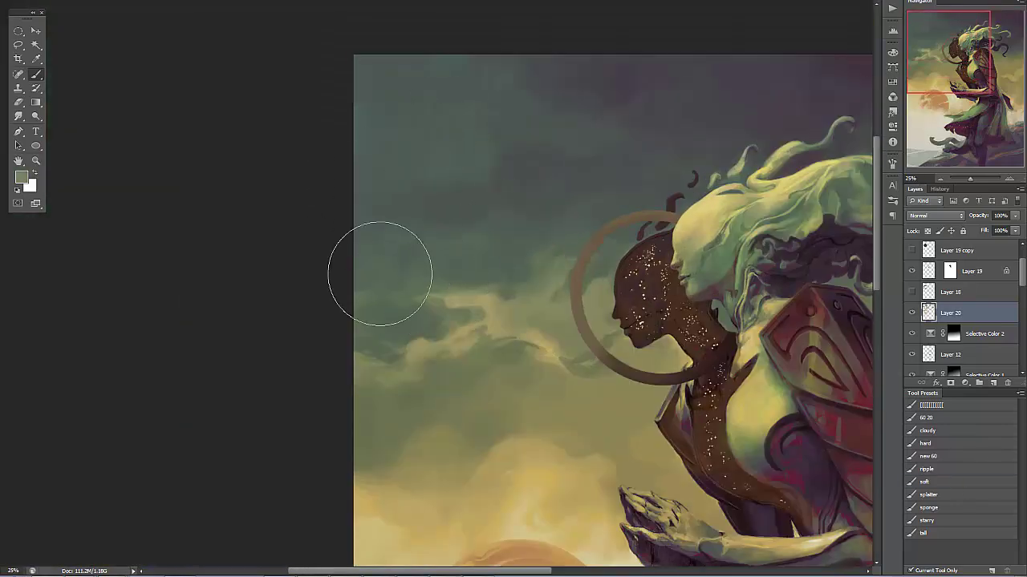
alt+click(496, 178)
drag(485, 197, 310, 222)
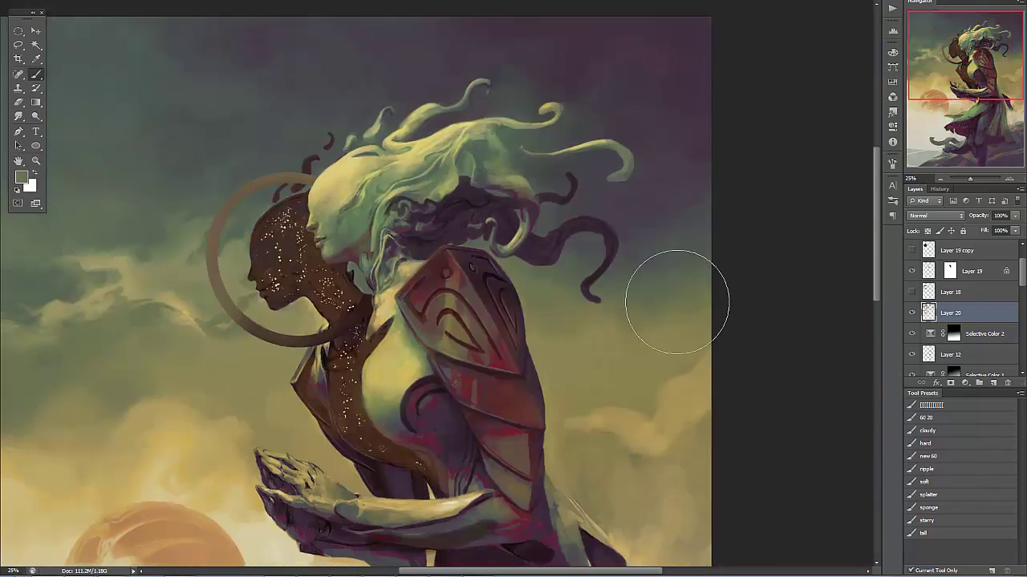
key(ctrl+shift+alt+n)
scroll(593, 365, up, 1)
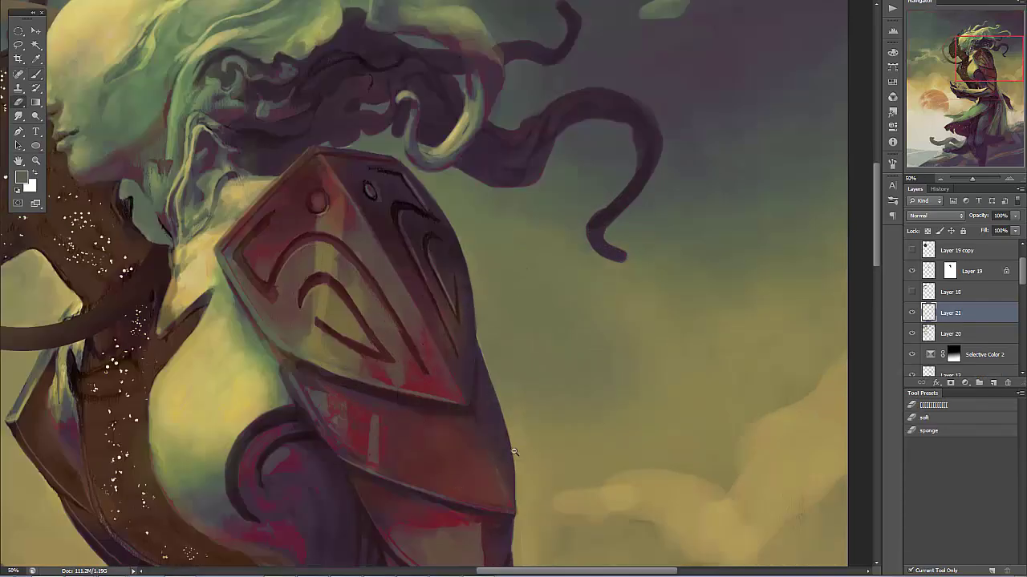
scroll(458, 356, down, 2)
key(e)
scroll(698, 78, down, 1)
- Discard the extra Layer 21 and add a Gradient Map adjustment over the painting
key(v)
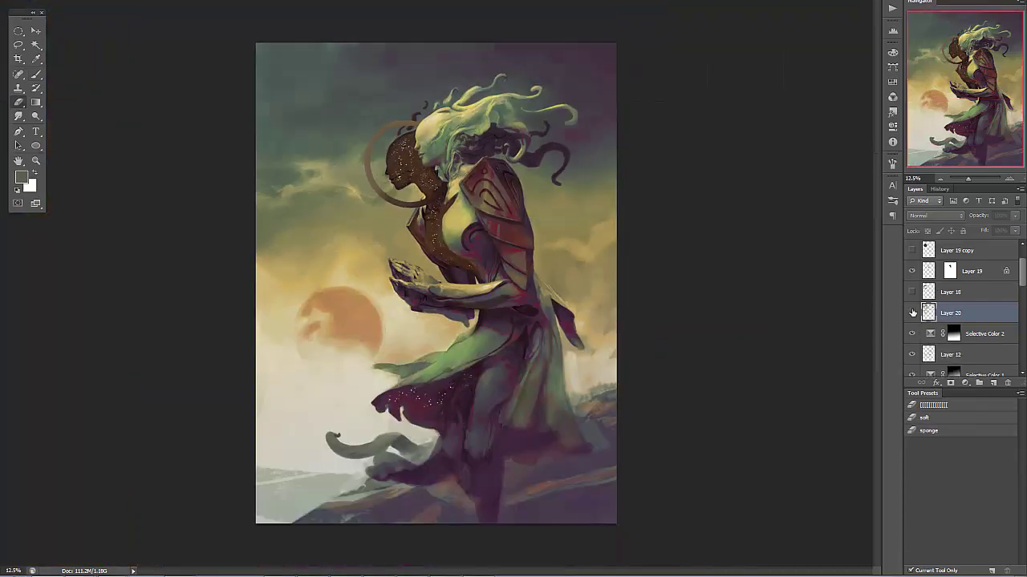
drag(433, 192, 477, 206)
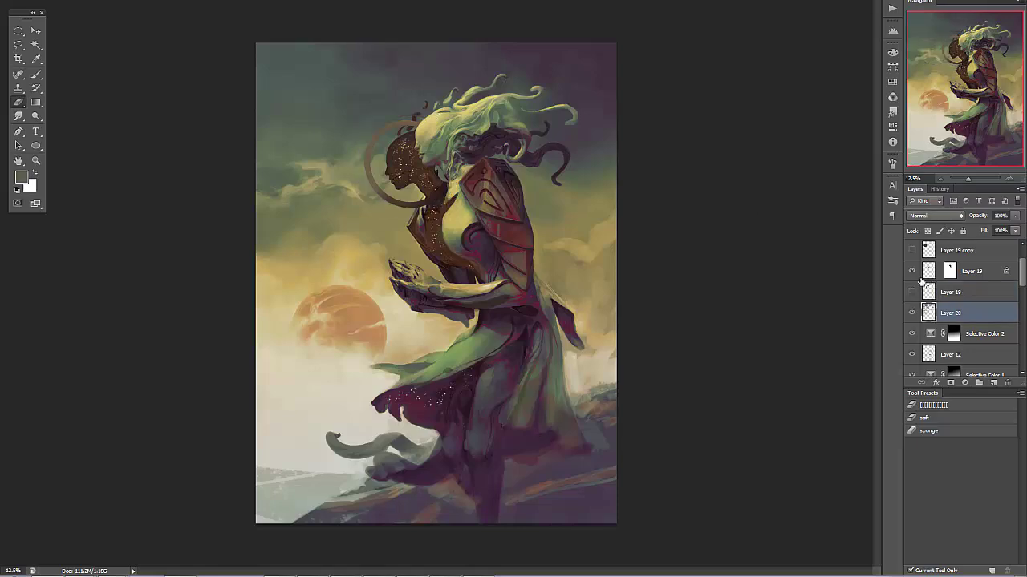
click(965, 382)
click(959, 431)
- Add a red middle stop and a light cyan stop to the gradient map
click(818, 79)
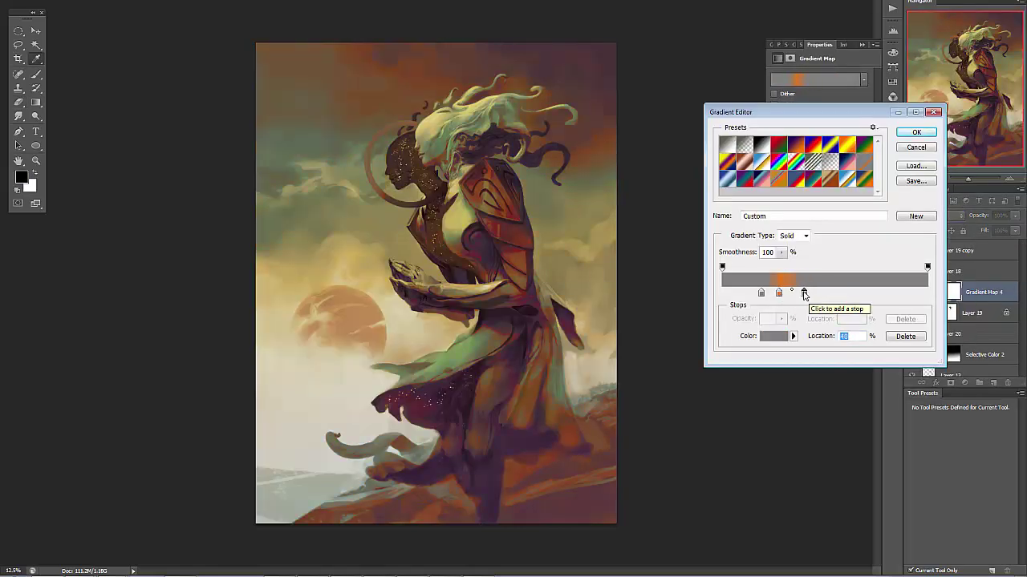
click(773, 336)
click(513, 285)
click(614, 147)
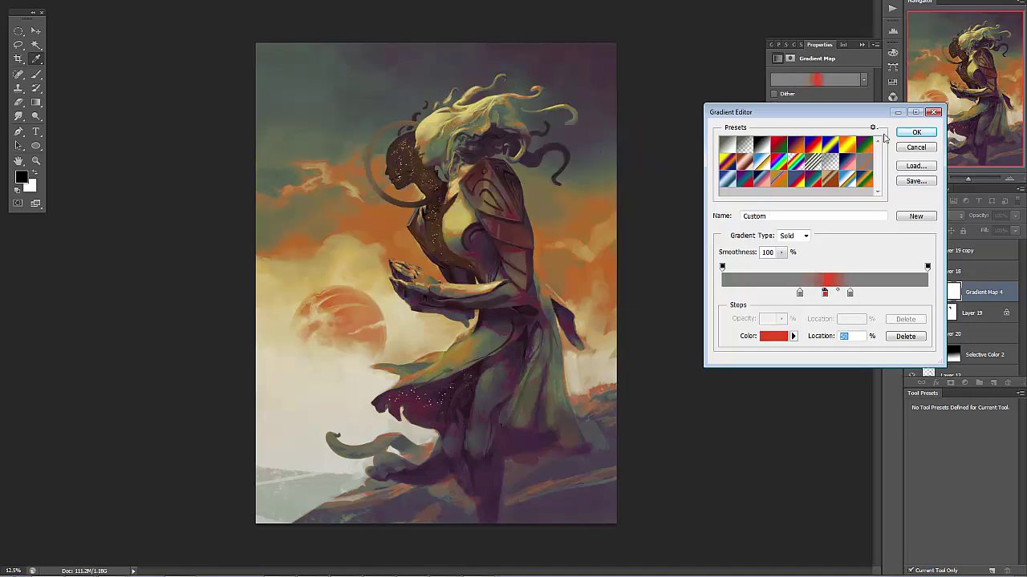
drag(824, 293, 820, 294)
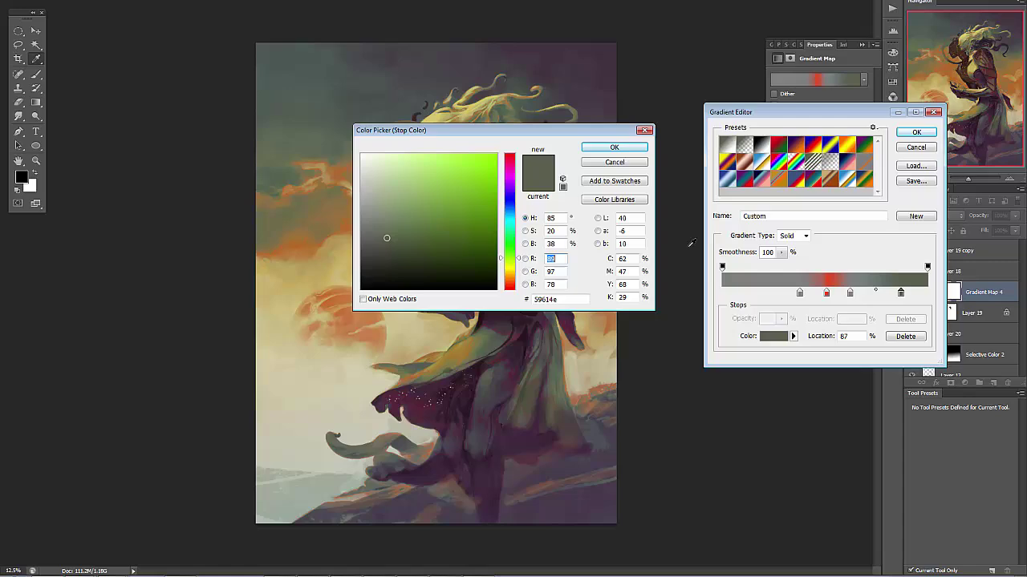
click(508, 221)
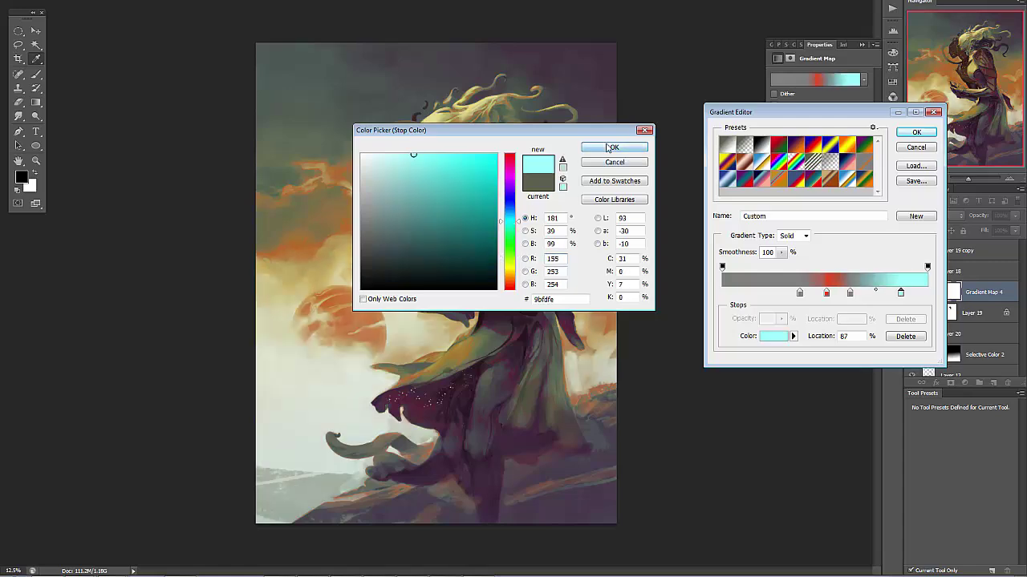
click(614, 147)
click(900, 293)
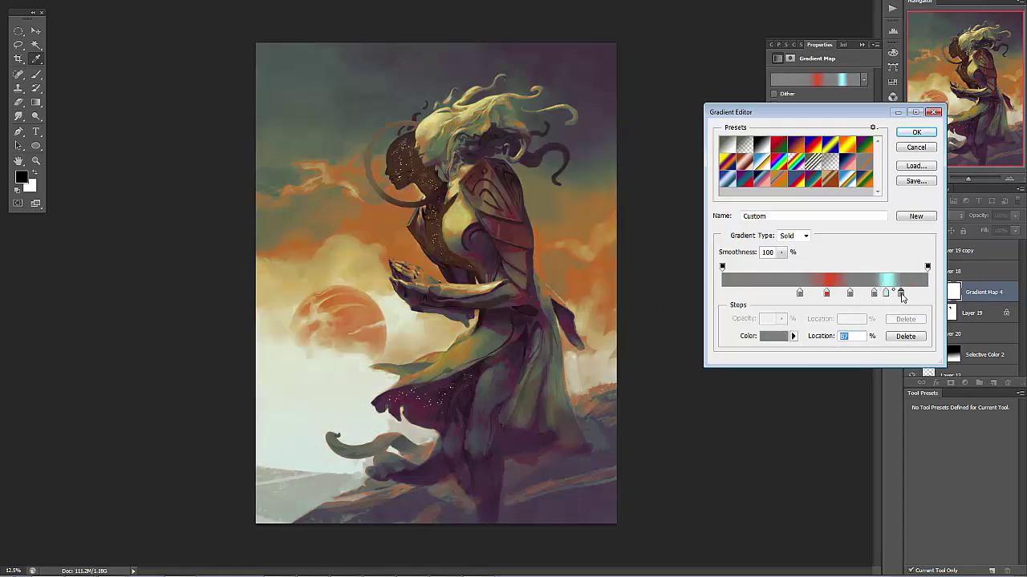
- Move the cyan and grey stops toward the start and recolour the cyan stop teal 67b0b1
drag(900, 294, 737, 293)
mouse_move(886, 293)
mouse_down()
mouse_move(757, 294)
mouse_move(790, 294)
mouse_up()
double_click(790, 293)
click(417, 195)
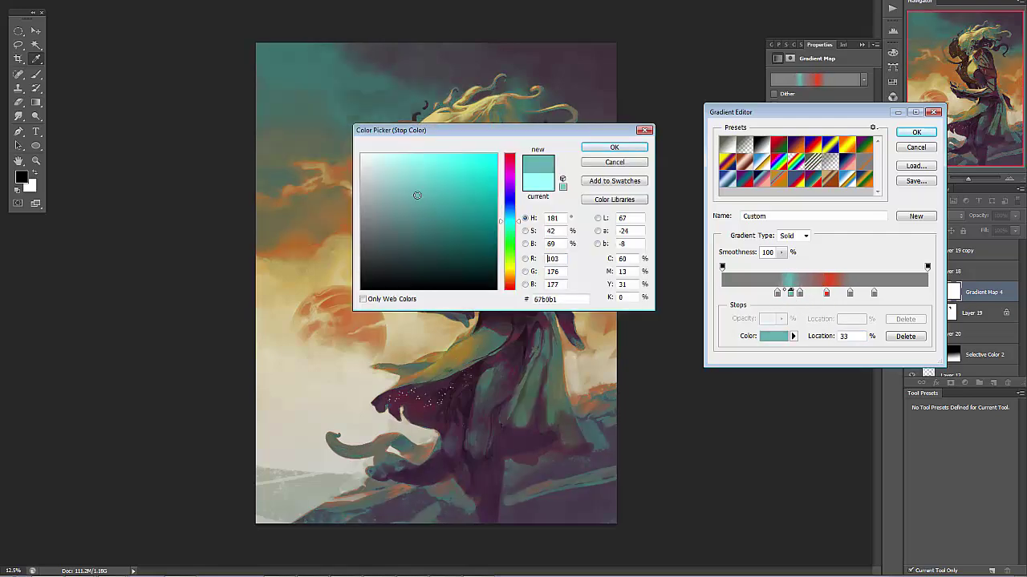
click(613, 147)
click(915, 132)
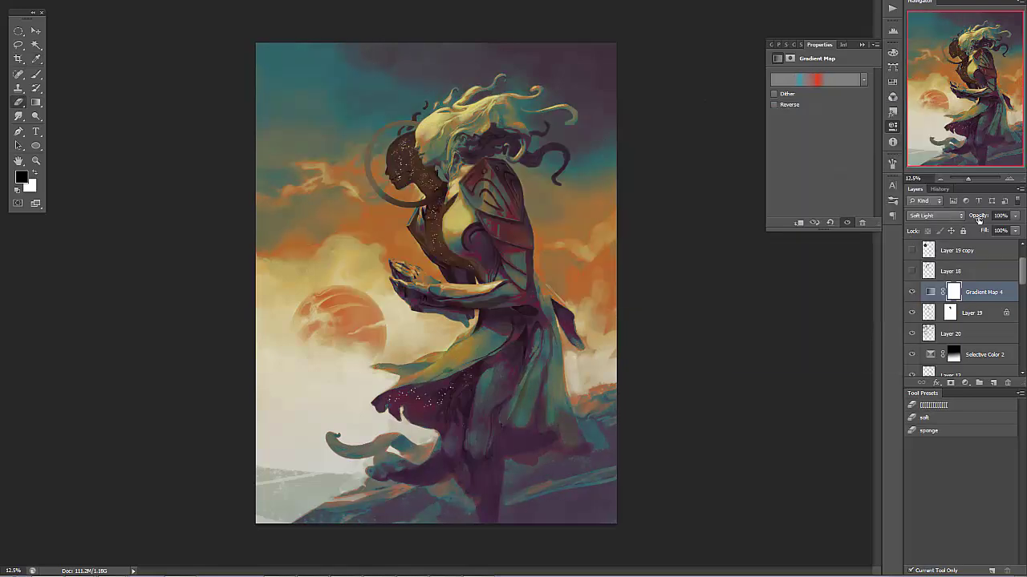
- Fade the gradient map with a radial mask, then add a new layer and choose orange paint
key(g)
drag(367, 84, 600, 552)
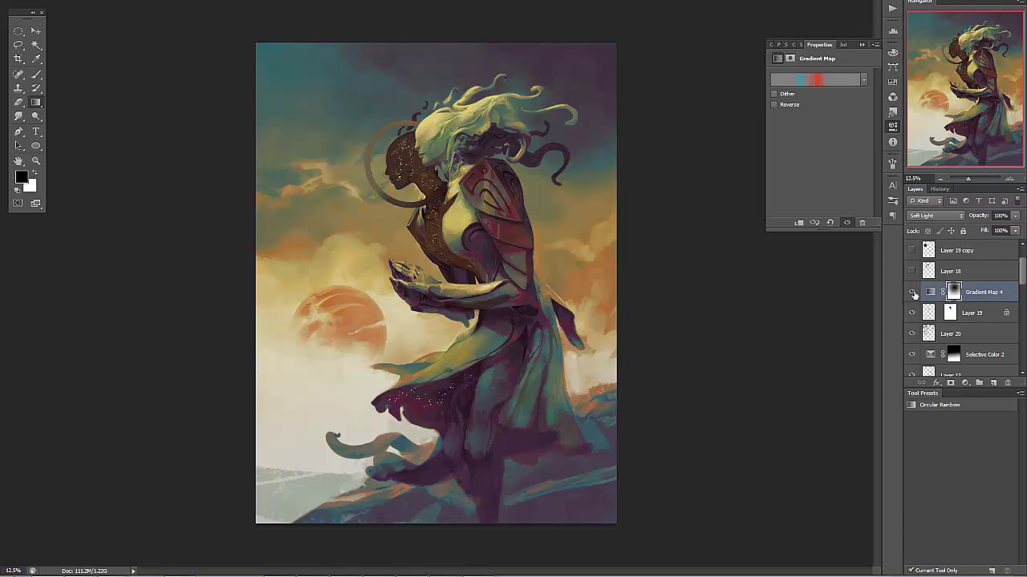
key(ctrl+shift+alt+n)
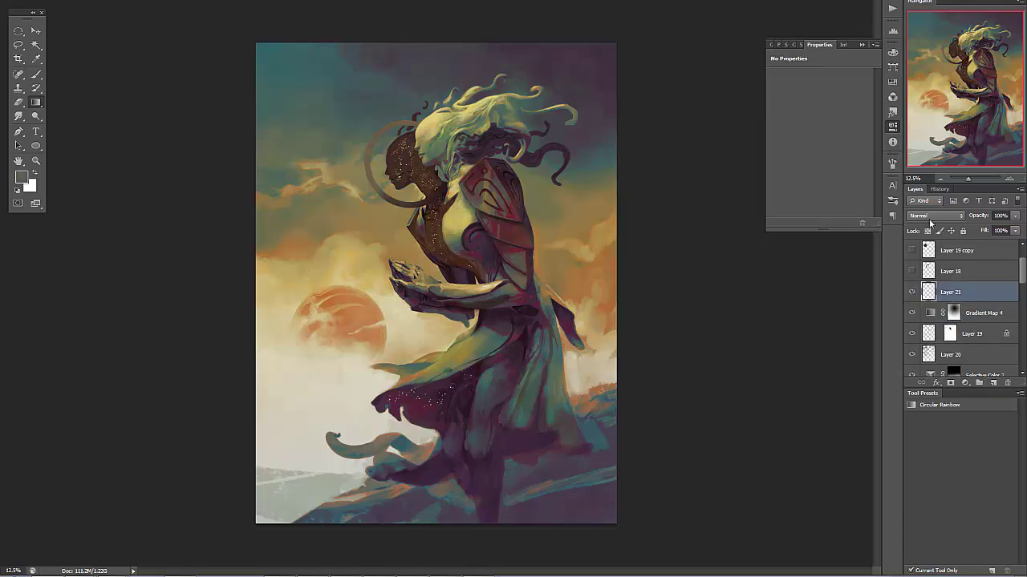
key(b)
click(21, 176)
key(Return)
key(ctrl+plus)
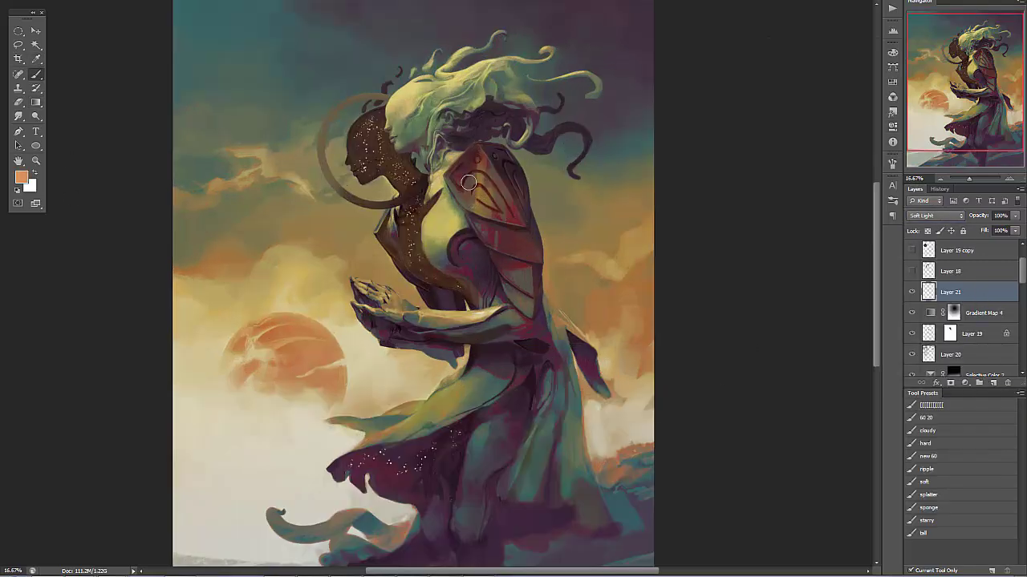